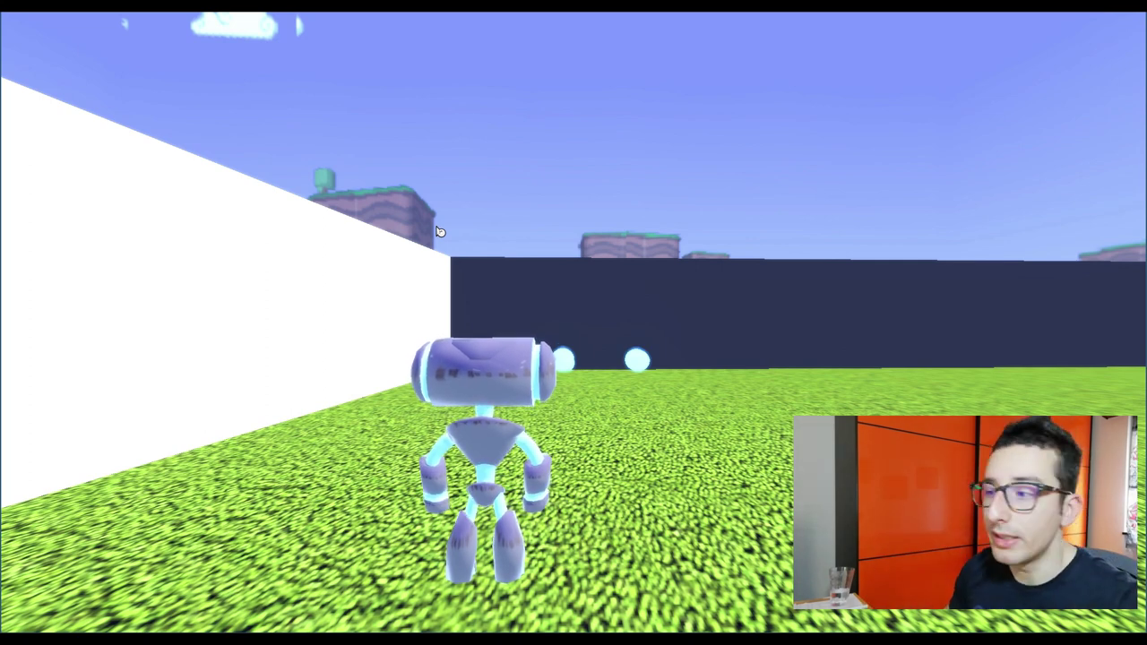
# - Stop the running game and open the FlexBullet2.tscn scene to examine its soft particle body
pyautogui.press('d')
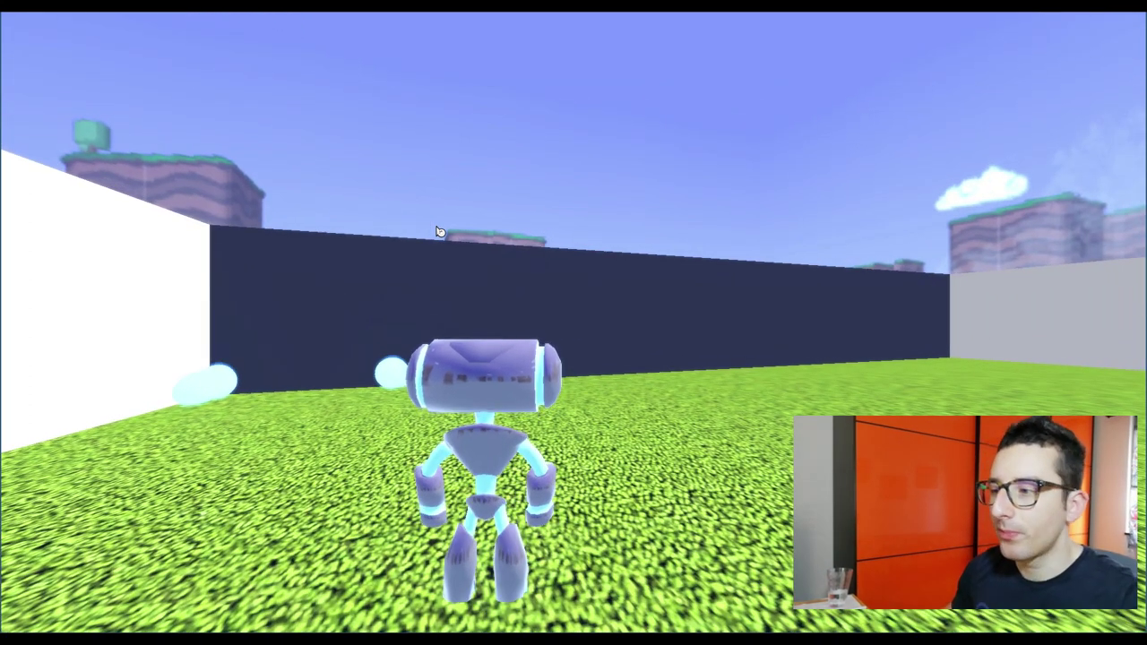
pyautogui.press('F8')
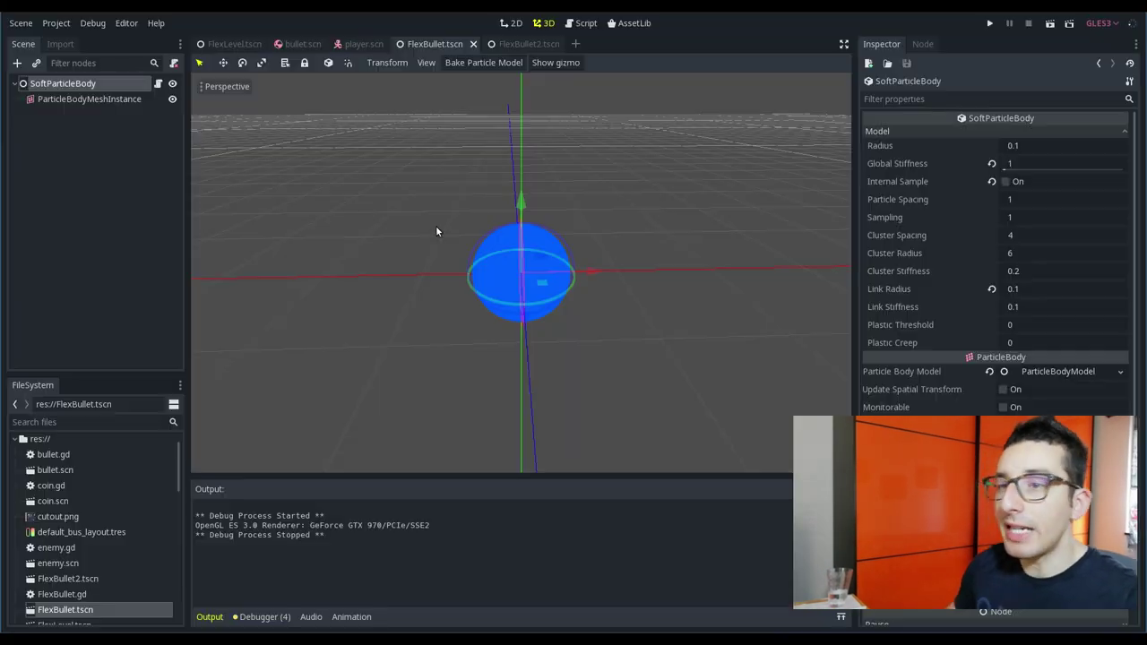
pyautogui.click(506, 43)
pyautogui.scroll(3, 493, 286)
pyautogui.moveTo(493, 287); pyautogui.dragTo(470, 275, button='middle')
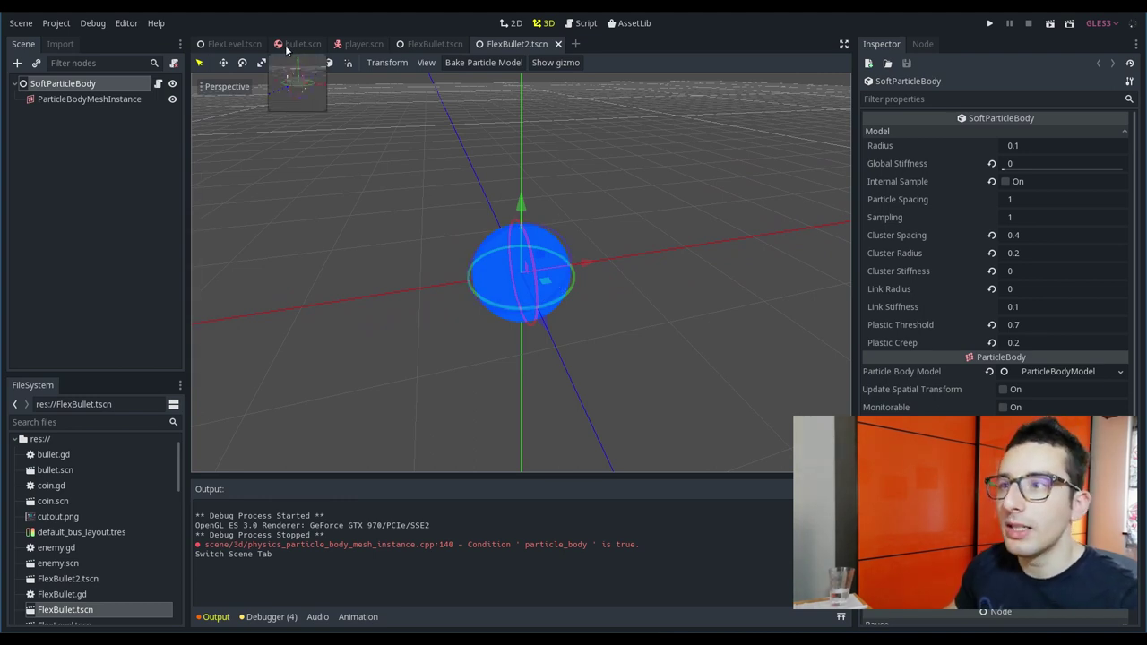
# - Assign FlexBullet2.tscn as the Bullet Scene of the player node in player.scn
pyautogui.click(361, 44)
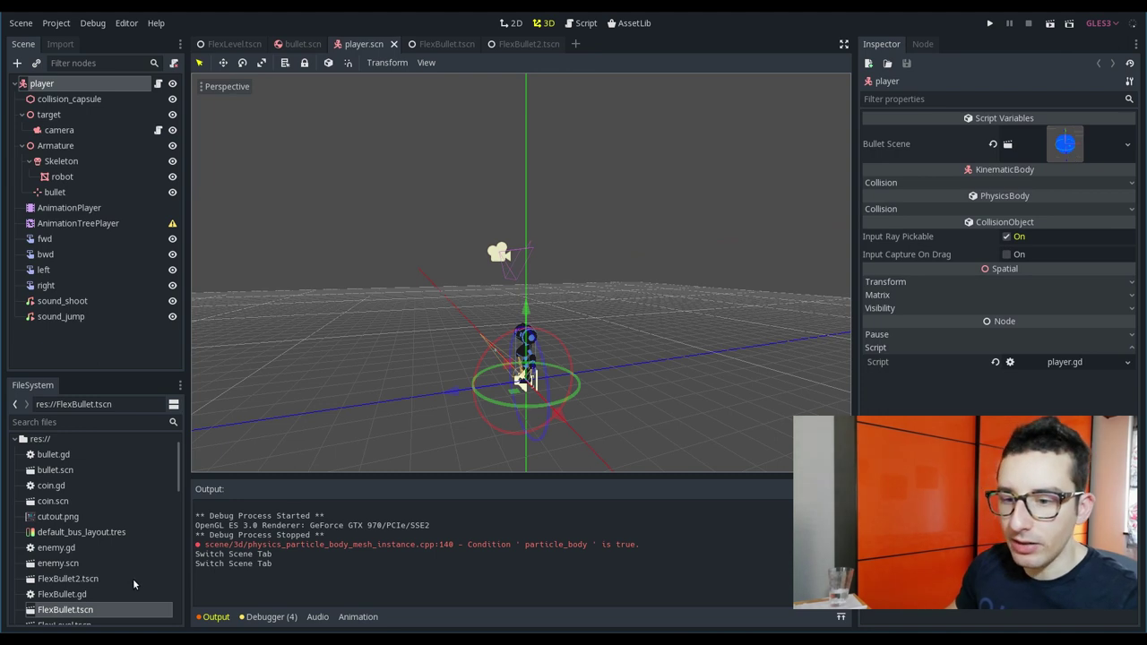
pyautogui.scroll(-2, 134, 584)
pyautogui.moveTo(78, 536); pyautogui.dragTo(940, 179)
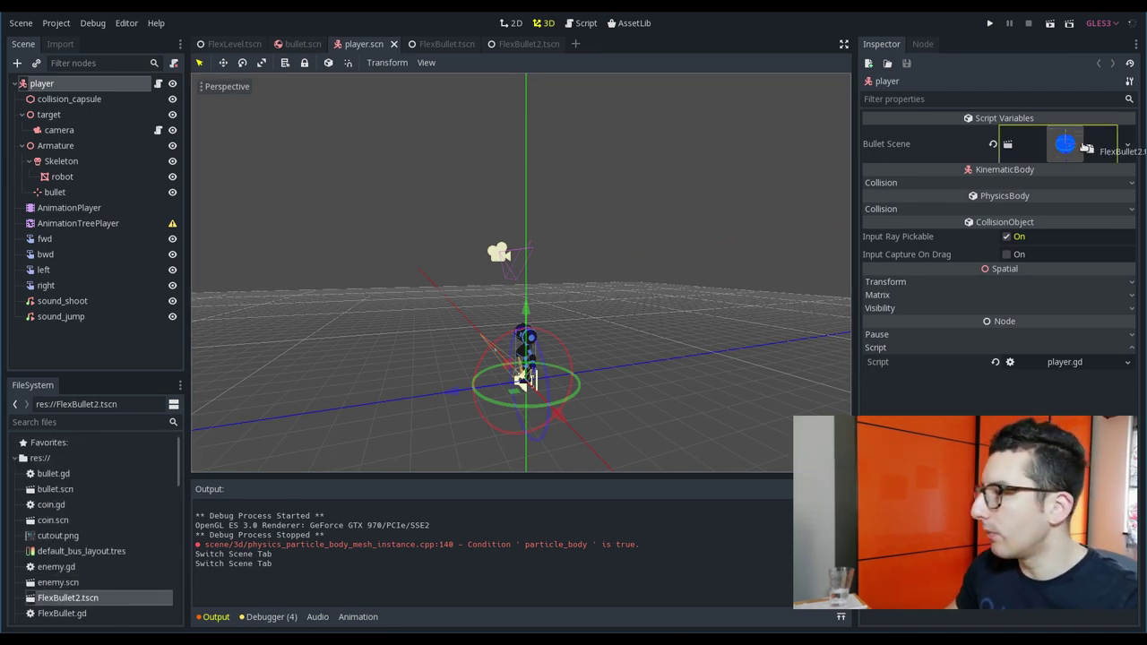
# - Run the project and shoot several FlexBullet2 bullets at the arena walls
pyautogui.press('F5')
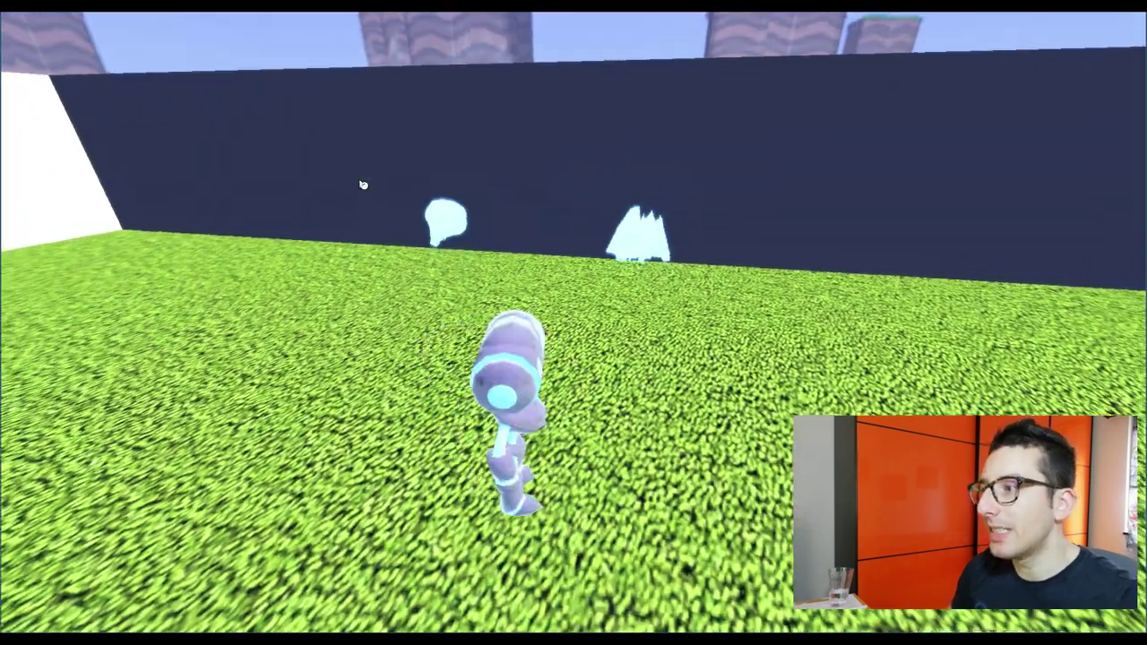
pyautogui.click(363, 184)
pyautogui.click(363, 184)
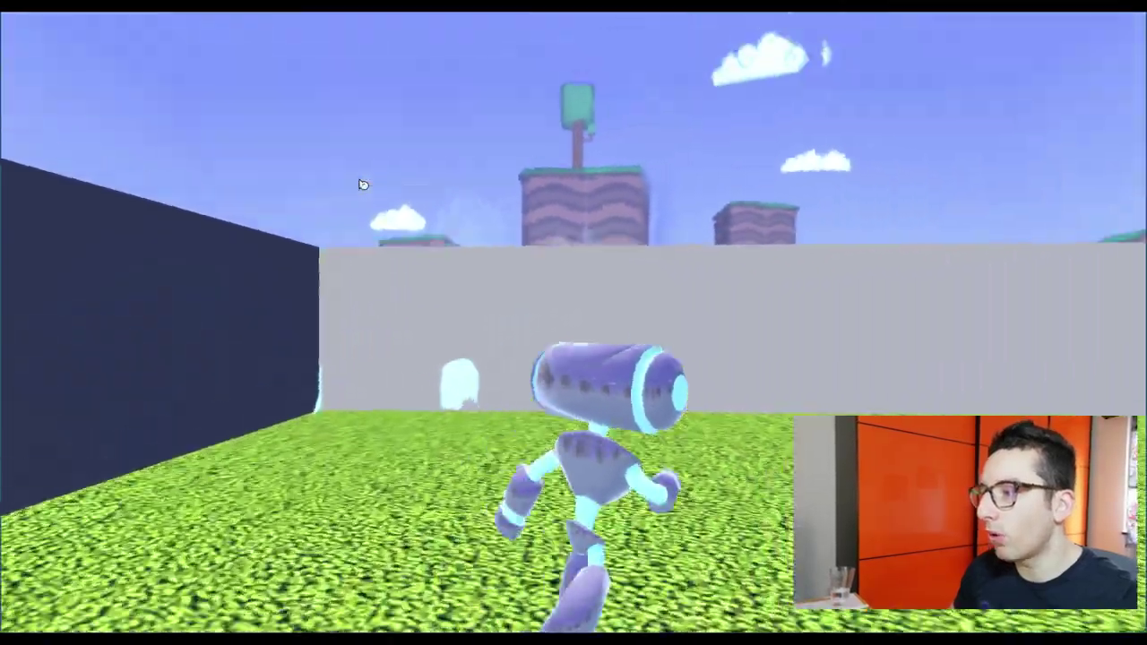
pyautogui.click(362, 183)
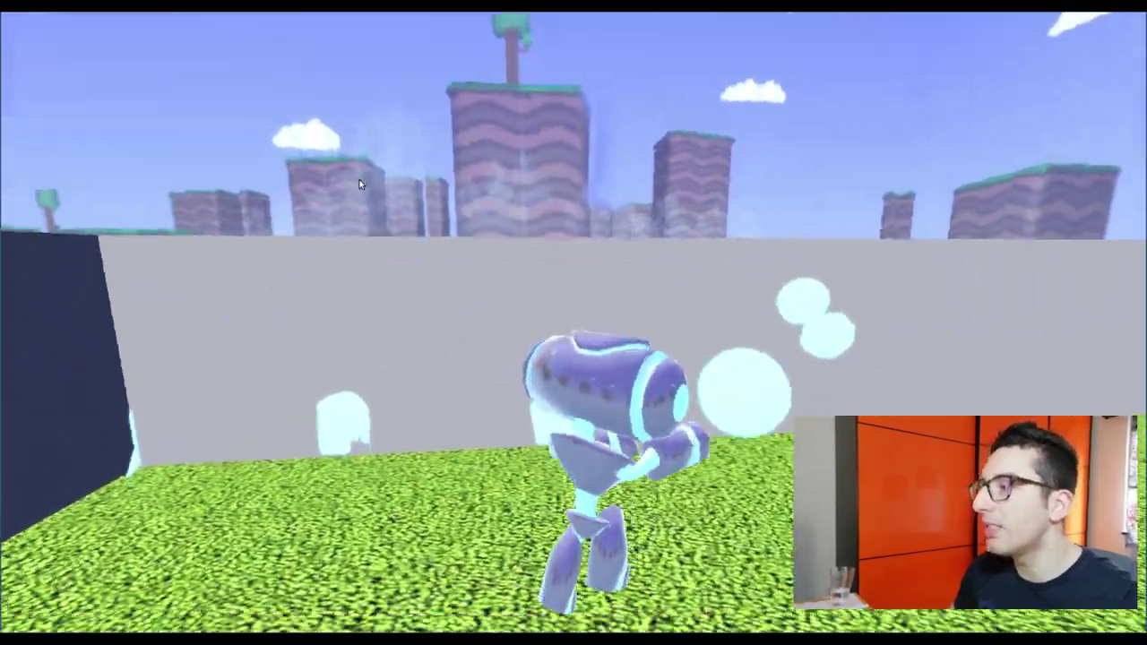
# - Walk the robot around and into the fired soft bullets to examine how they deform, and stop the game
pyautogui.press('d')
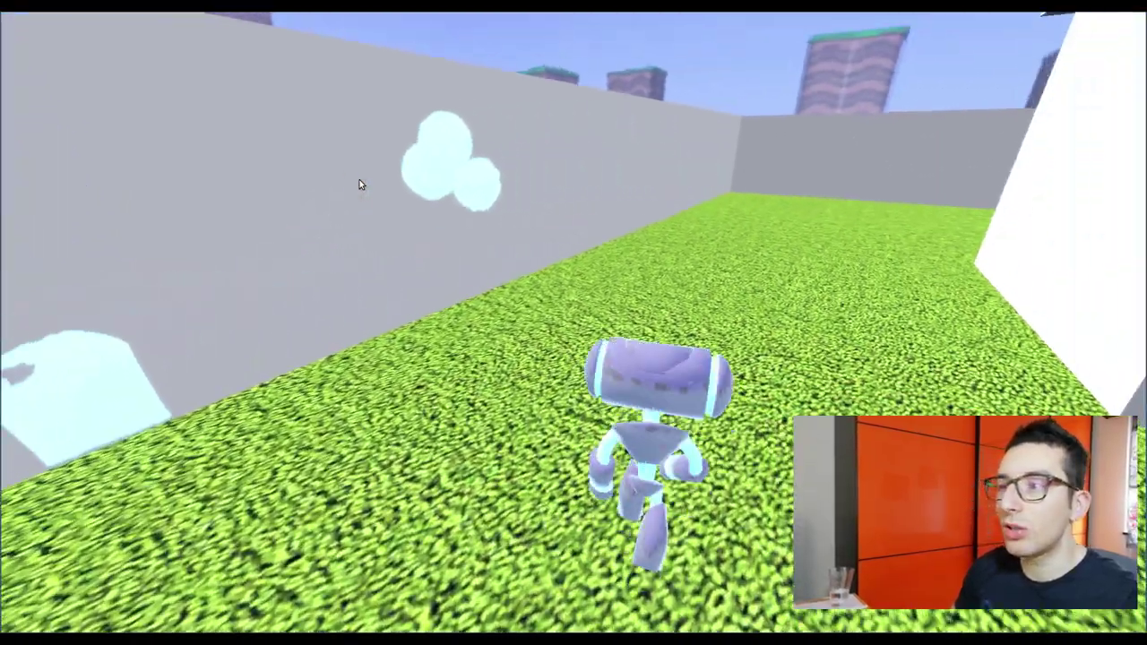
pyautogui.press('a')
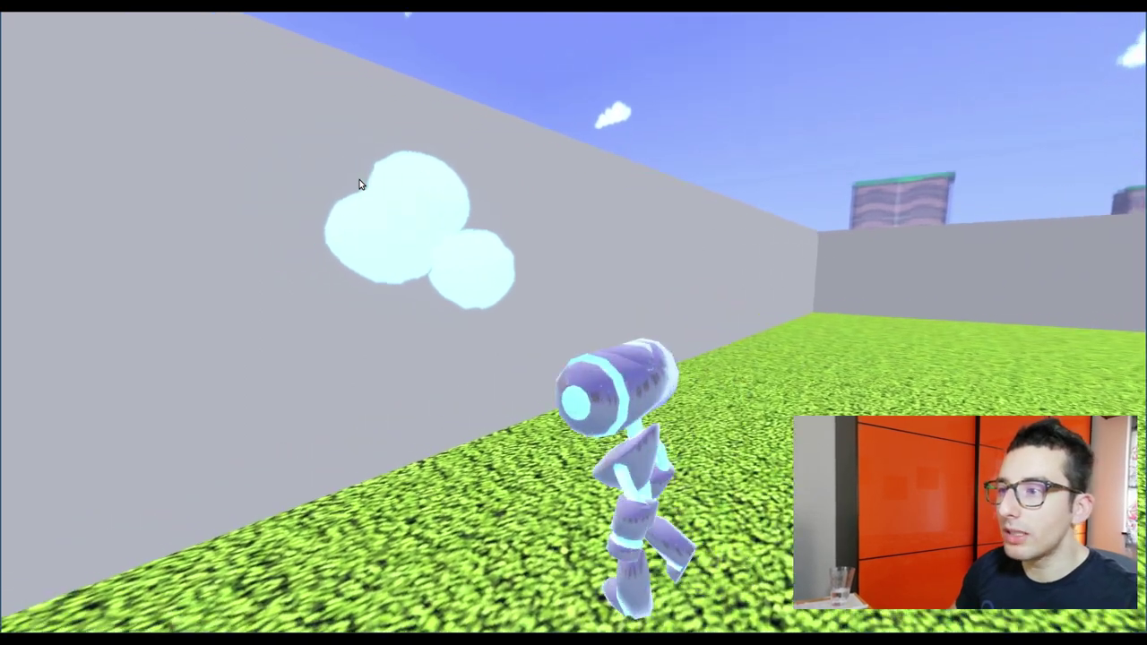
pyautogui.press('a')
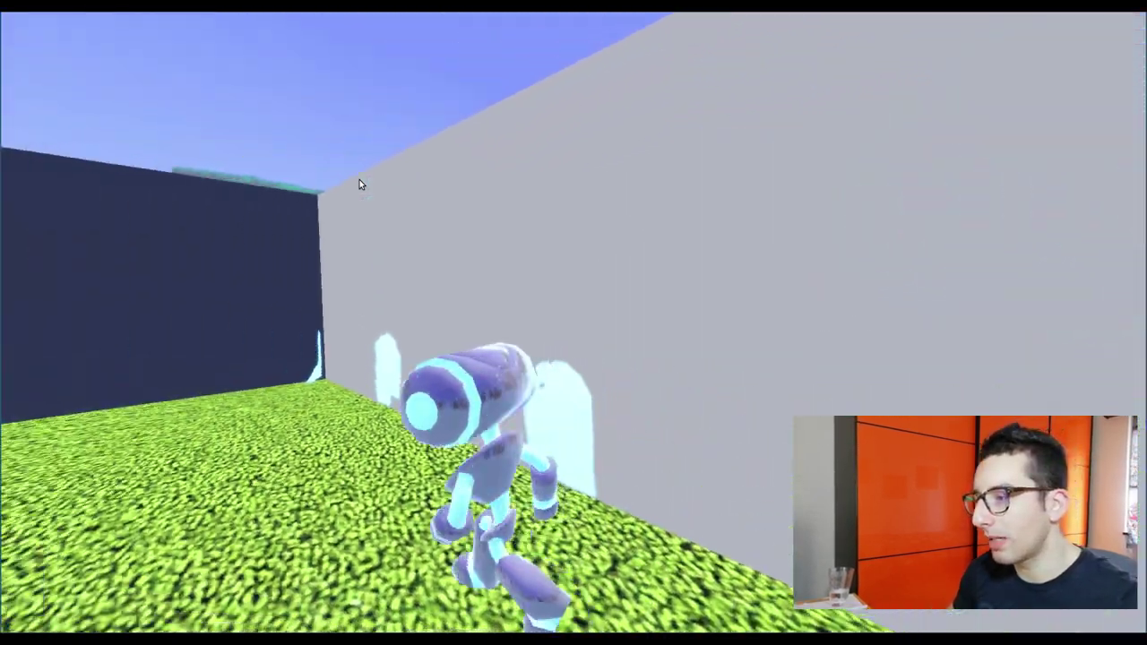
pyautogui.press('a')
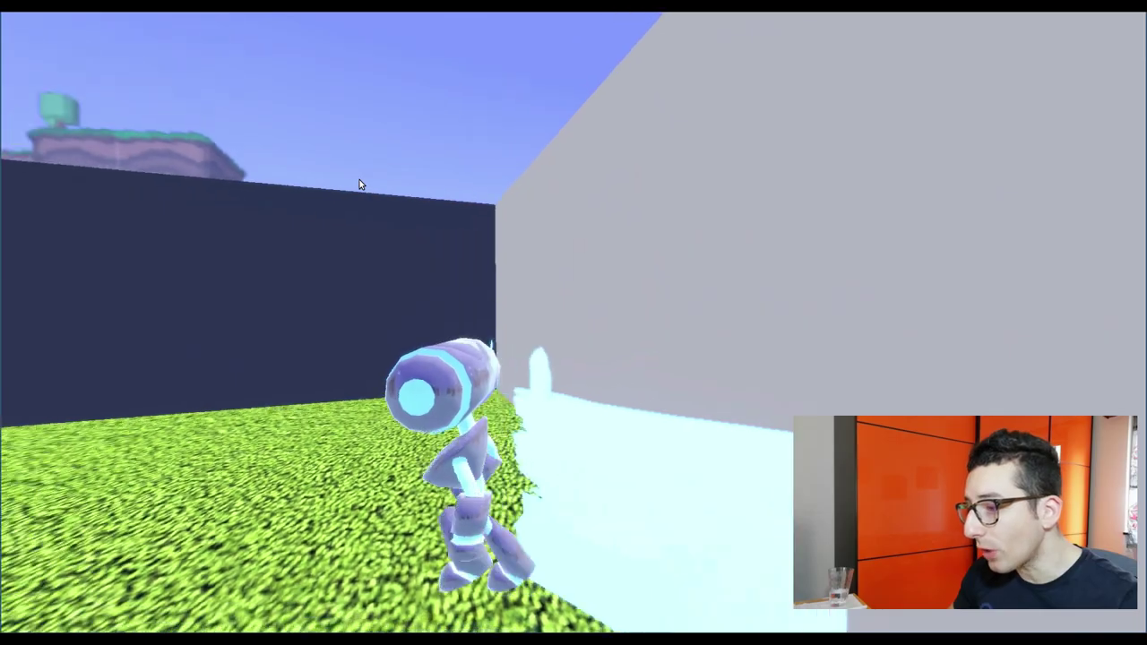
pyautogui.press('s')
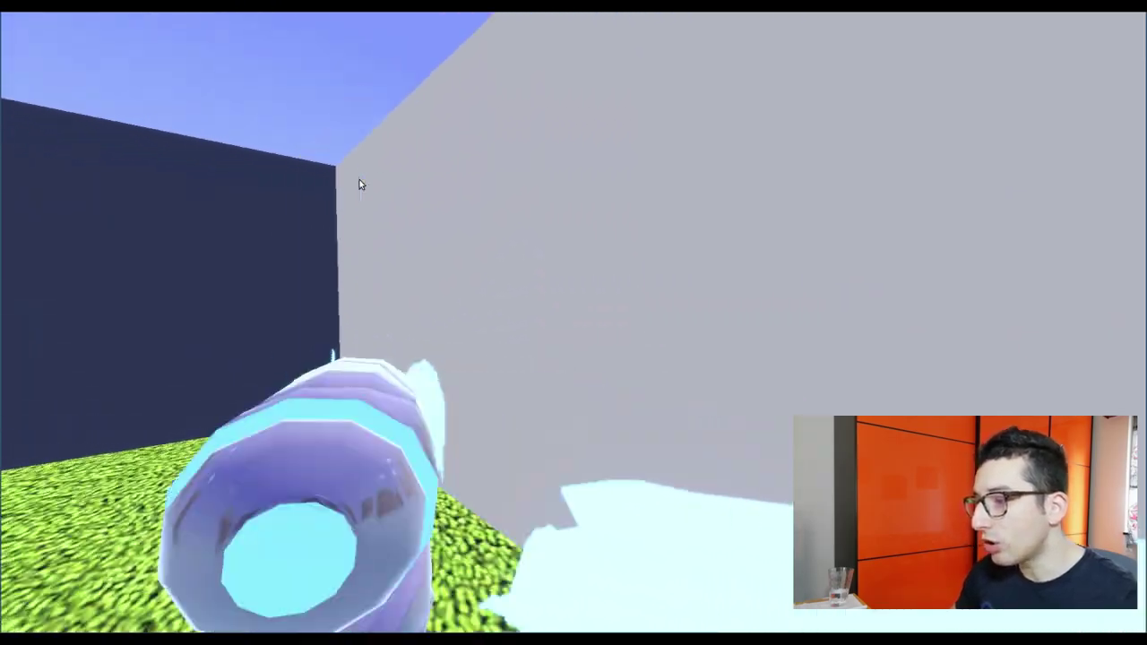
pyautogui.press('w')
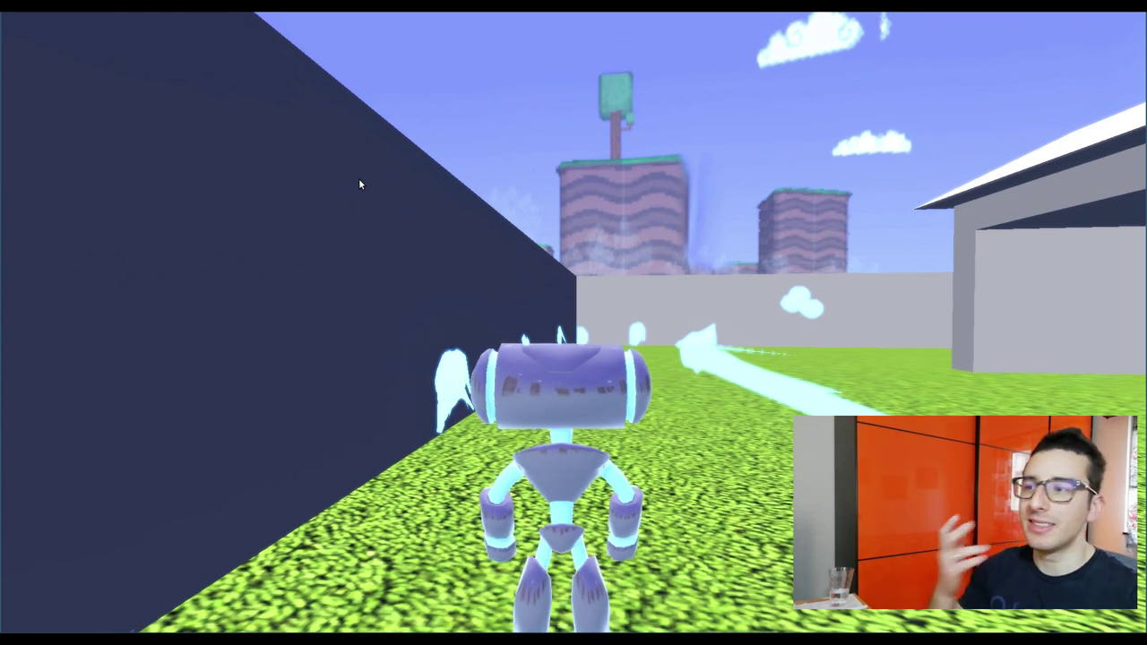
pyautogui.press('F8')
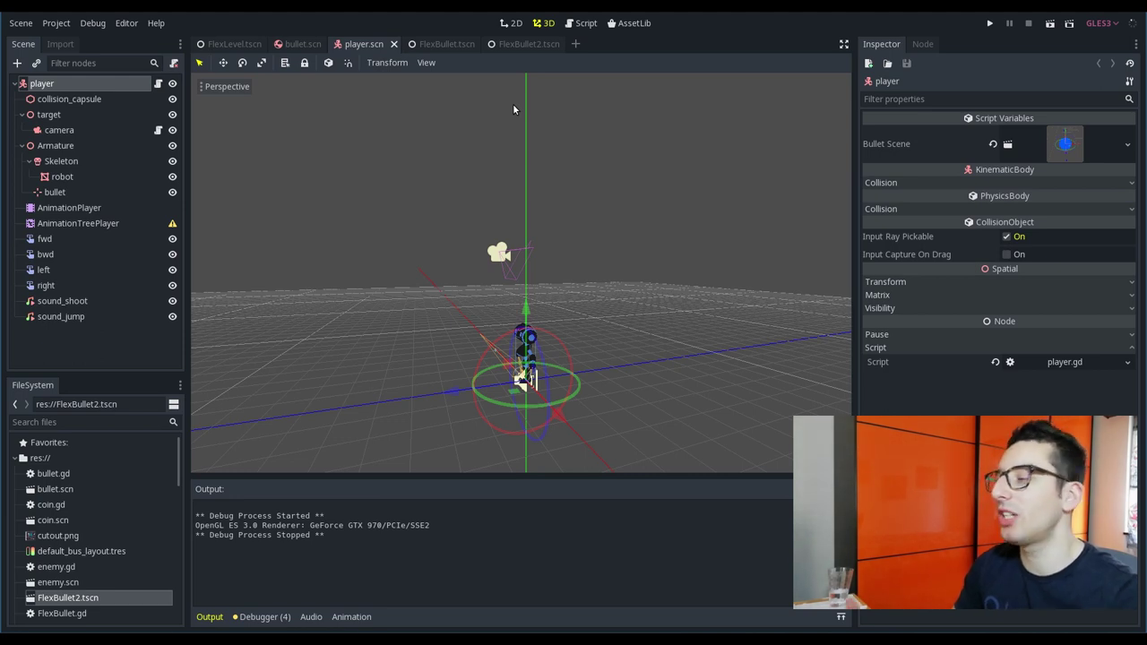
# - Show the particle gizmo of the soft body in FlexBullet.tscn and expand its Particle Body Model properties
pyautogui.click(434, 44)
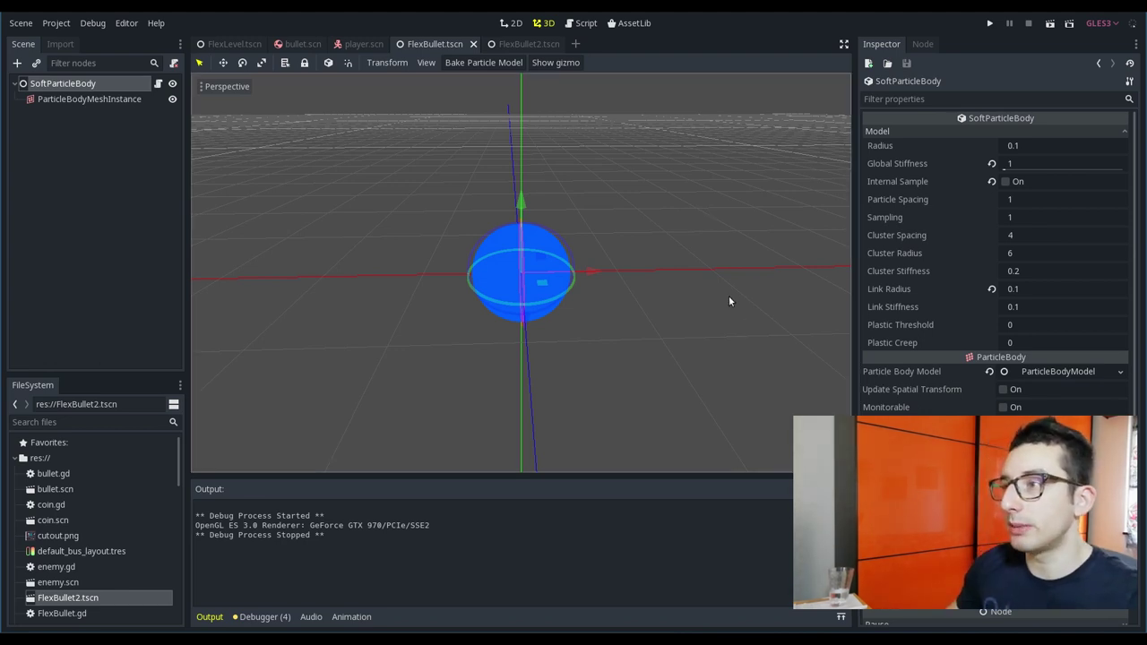
pyautogui.click(552, 63)
pyautogui.click(111, 93)
pyautogui.click(90, 83)
pyautogui.click(501, 44)
pyautogui.click(435, 44)
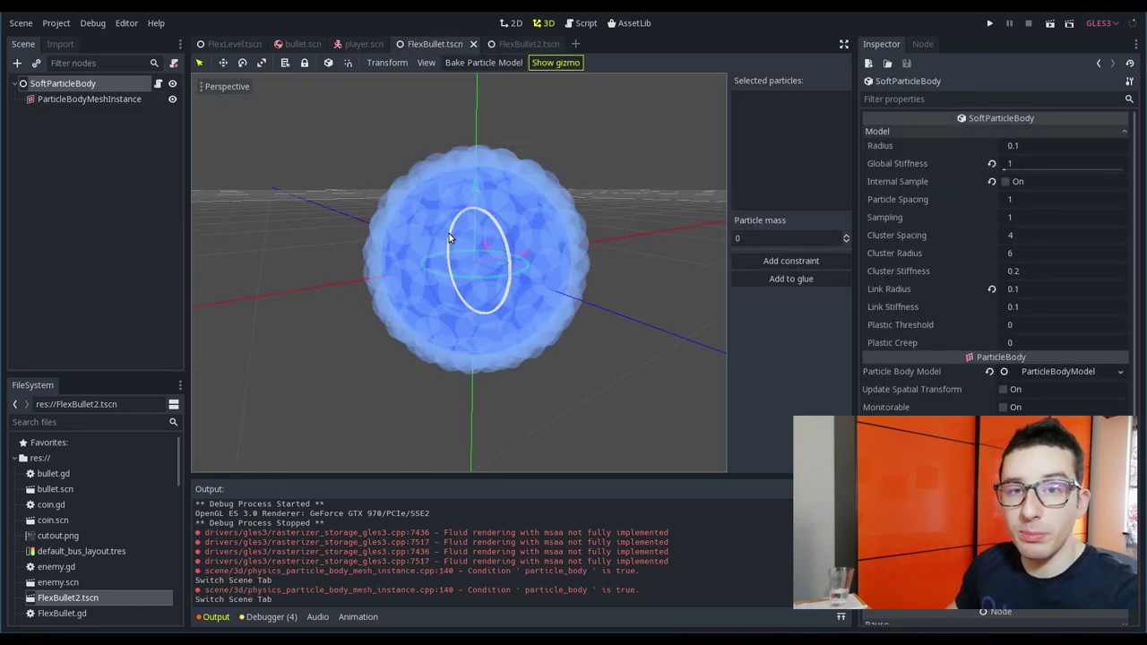
pyautogui.moveTo(455, 256); pyautogui.dragTo(440, 295, button='middle')
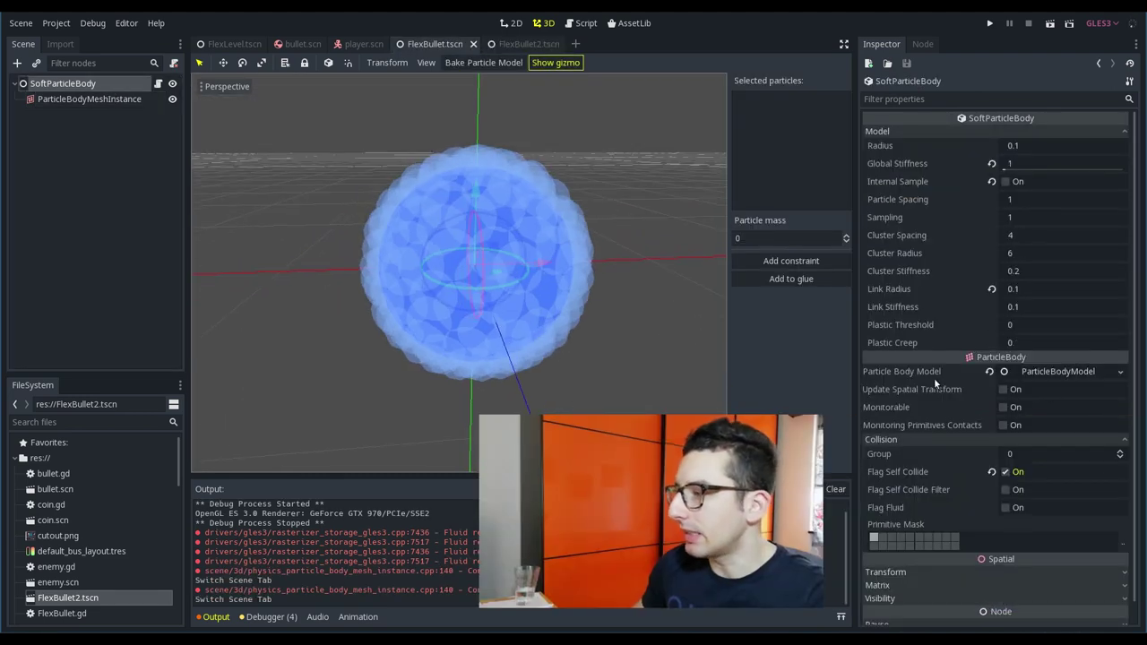
pyautogui.click(1010, 372)
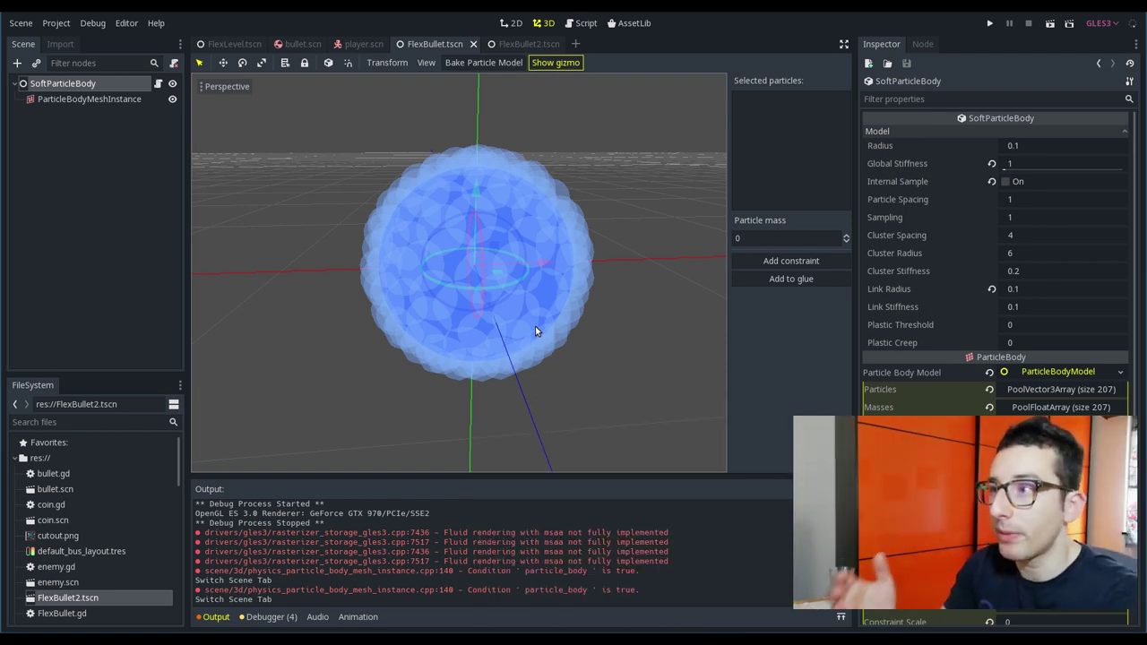
# - Show the particle gizmo in FlexBullet2.tscn and compare its particles with those of FlexBullet.tscn
pyautogui.click(524, 43)
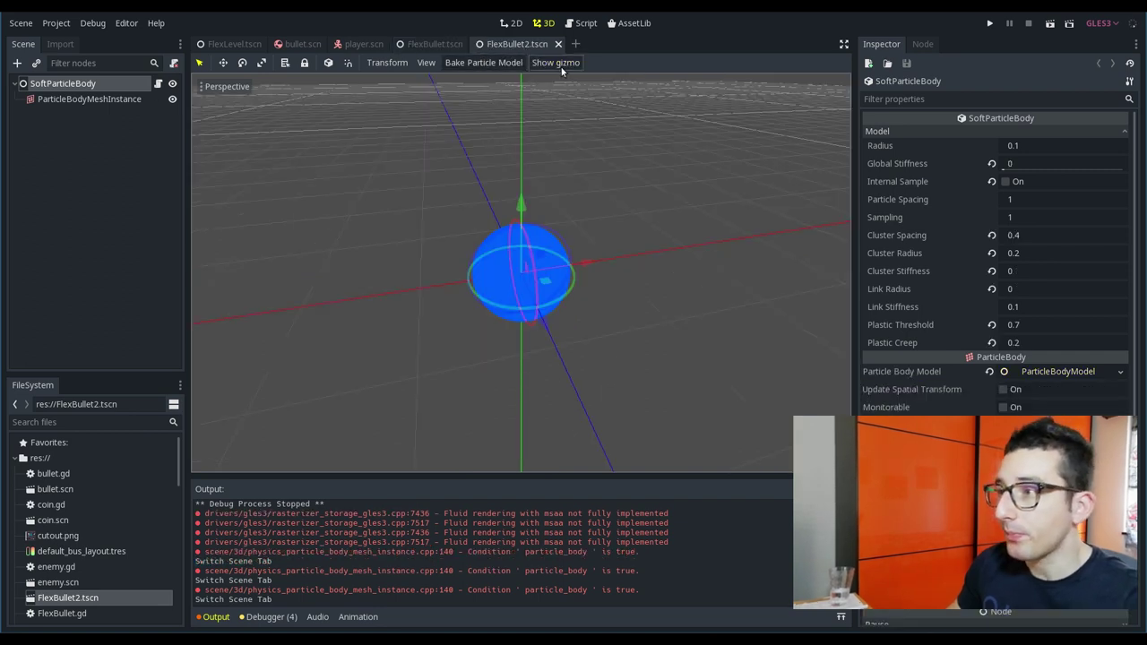
pyautogui.click(555, 62)
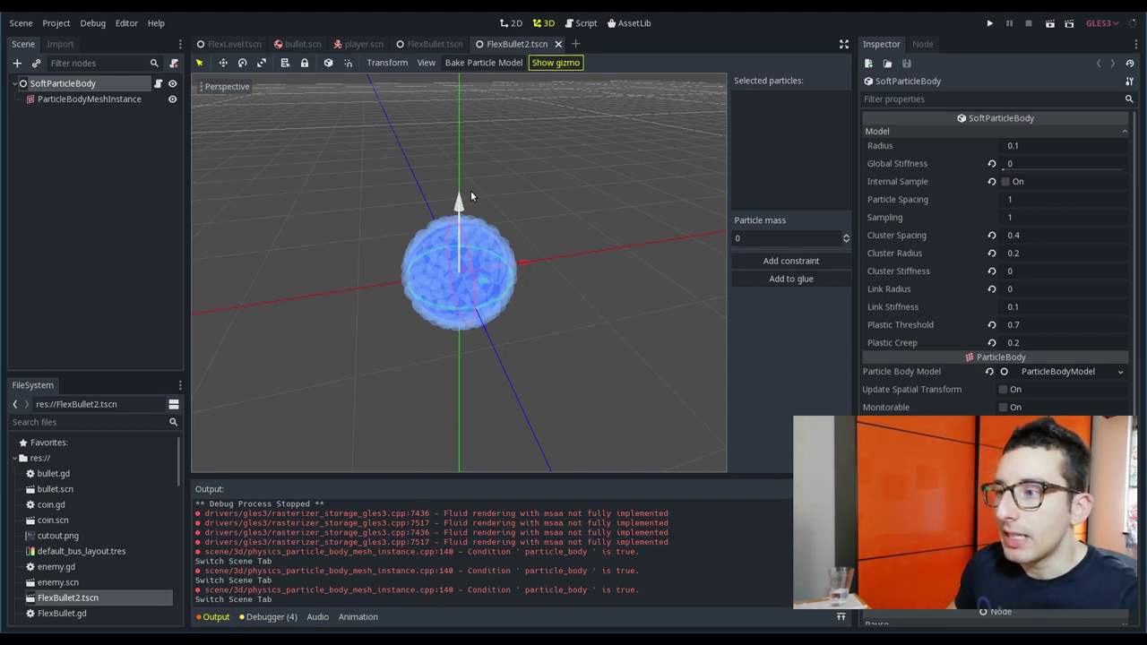
pyautogui.click(432, 43)
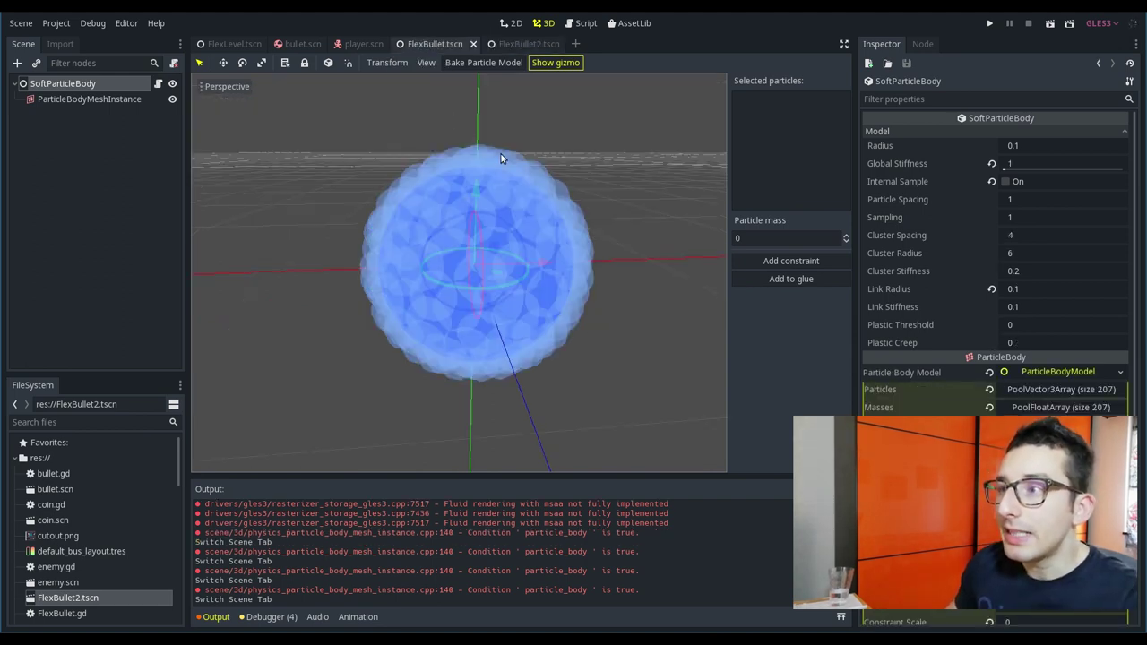
pyautogui.click(515, 44)
pyautogui.scroll(3, 447, 209)
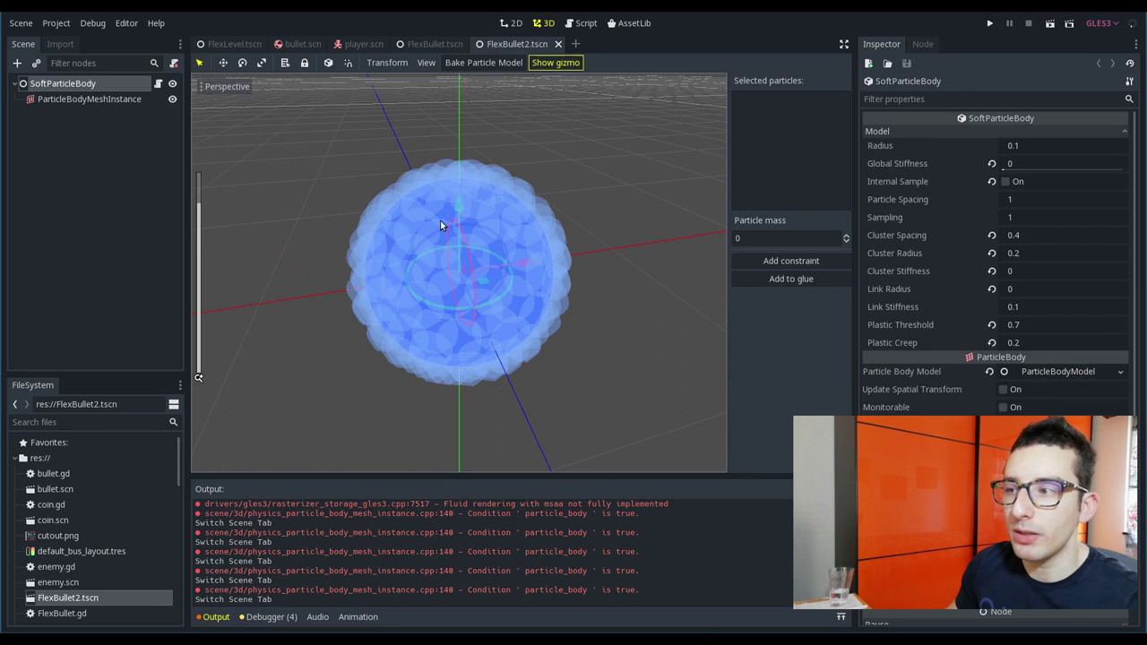
pyautogui.moveTo(440, 220); pyautogui.dragTo(482, 198, button='middle')
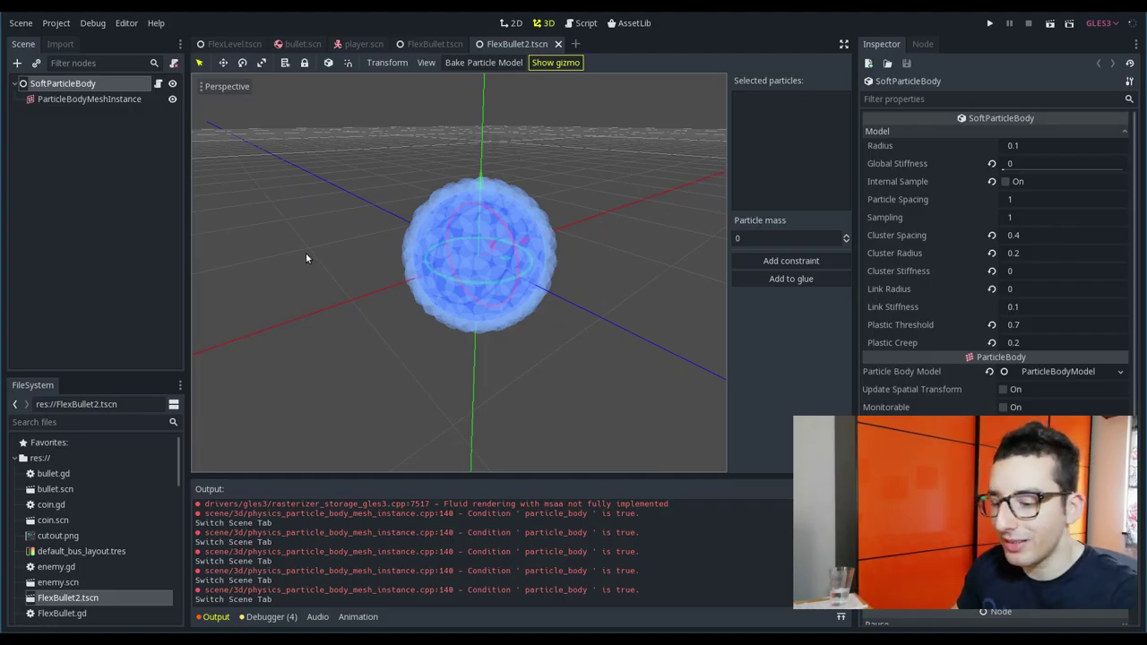
# - Run the project again, fire a FlexBullet2 bullet at the wall, and stop the game
pyautogui.press('F5')
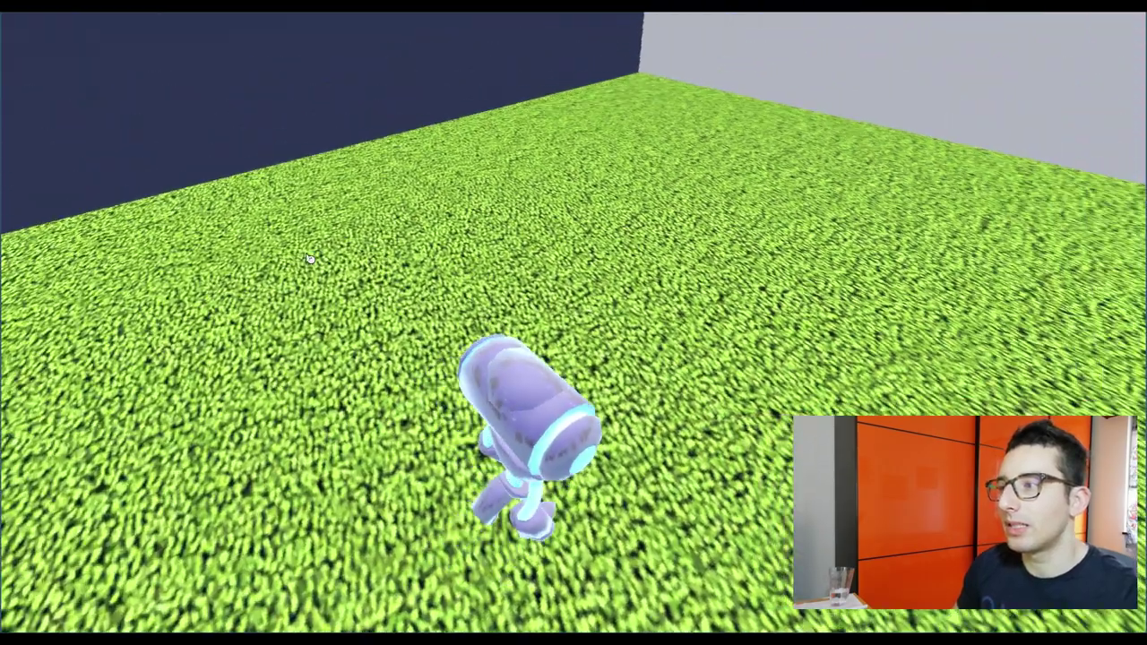
pyautogui.press('Right')
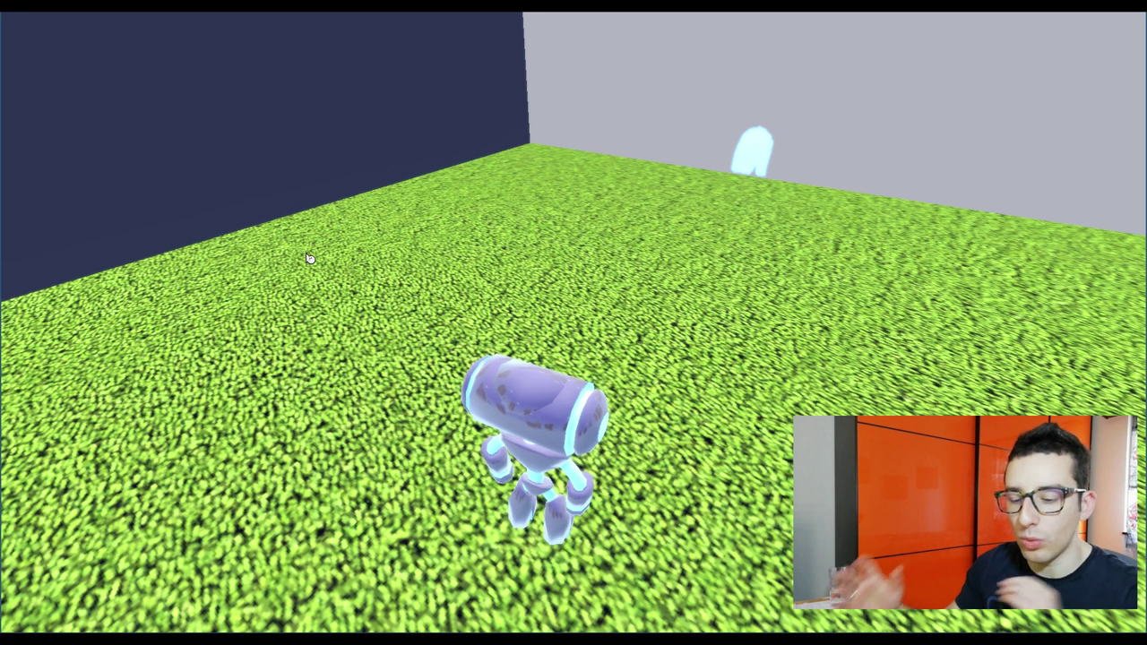
pyautogui.press('F8')
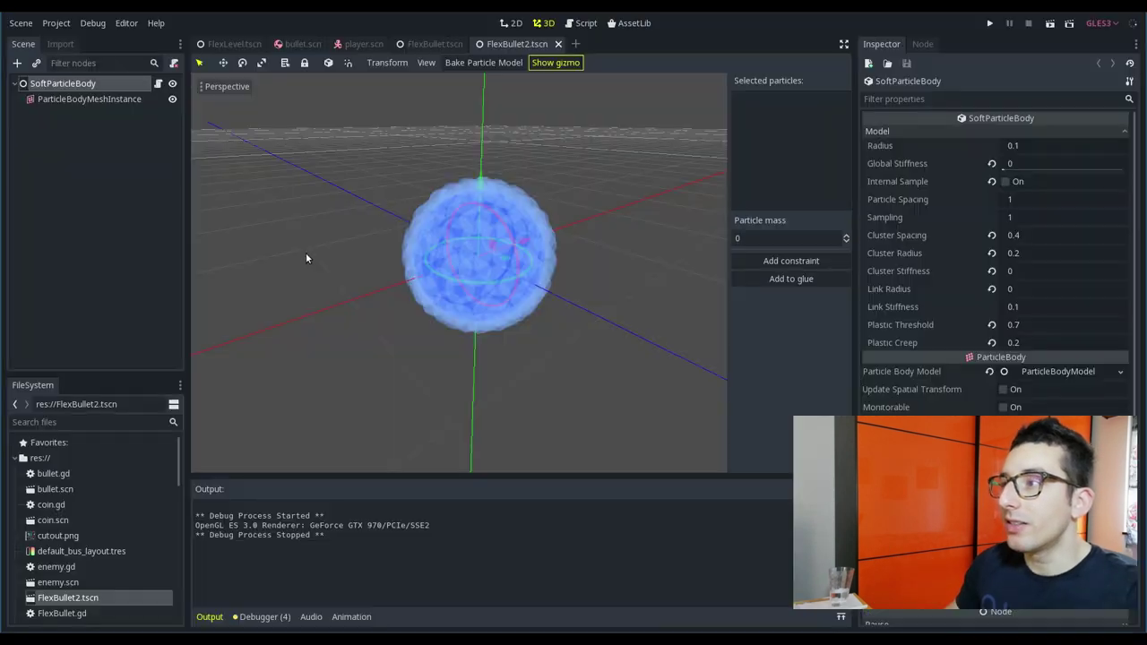
# - Test the game with FlexBullet.tscn as the player's bullet scene, walking the robot among the fired balls, and stop it
pyautogui.click(425, 43)
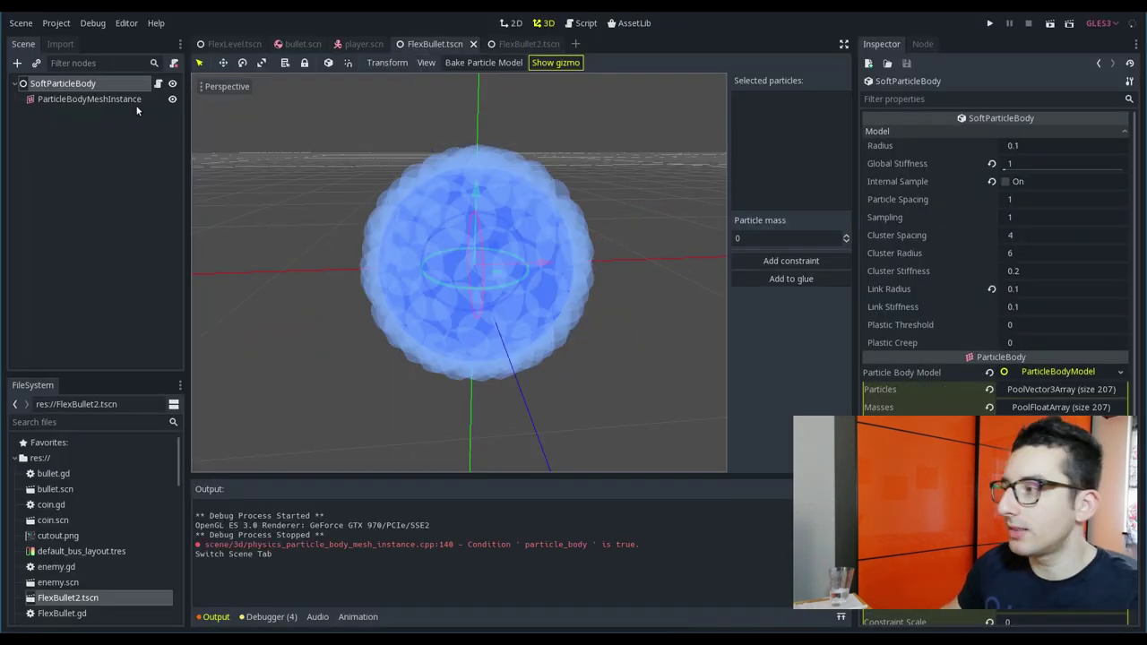
pyautogui.press('F5')
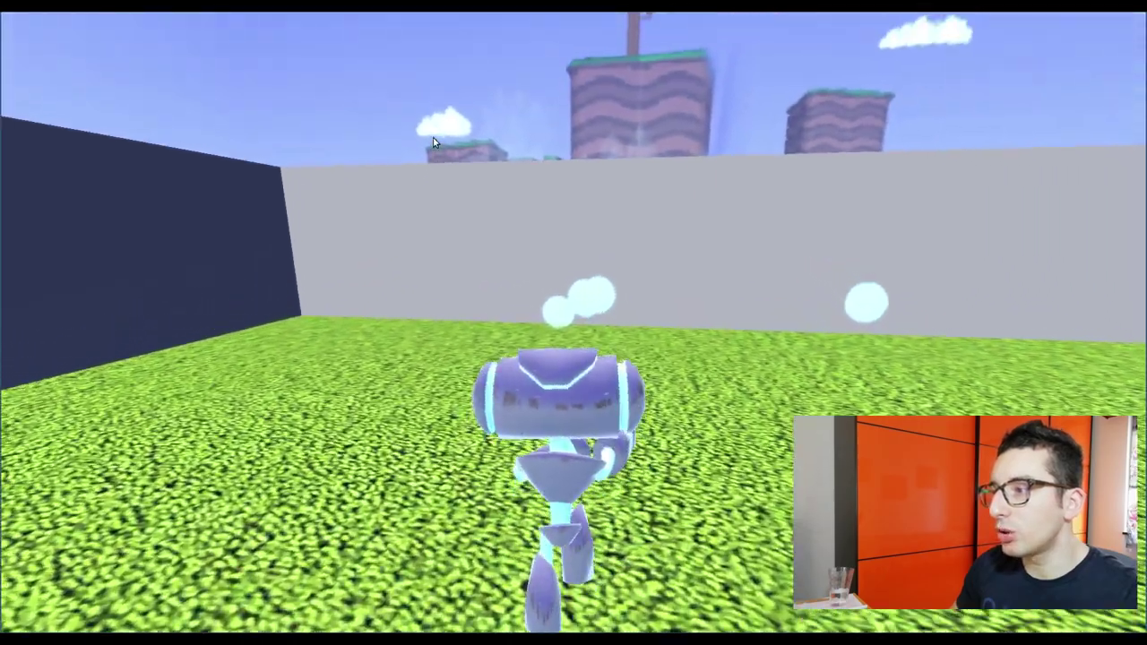
pyautogui.press('w')
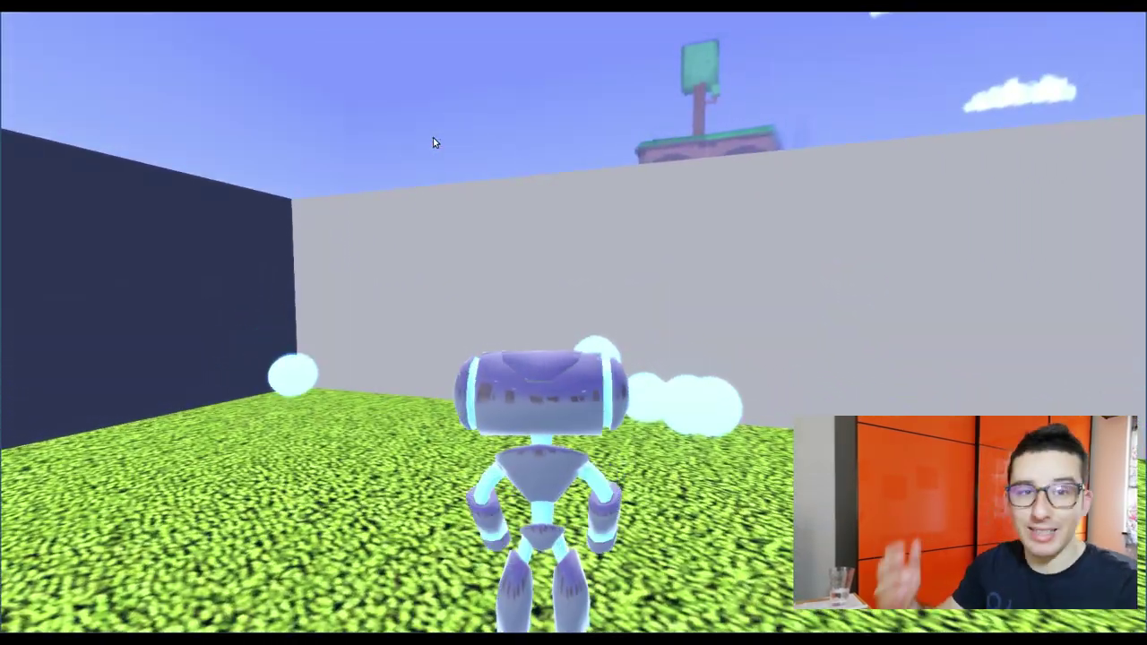
pyautogui.press('s')
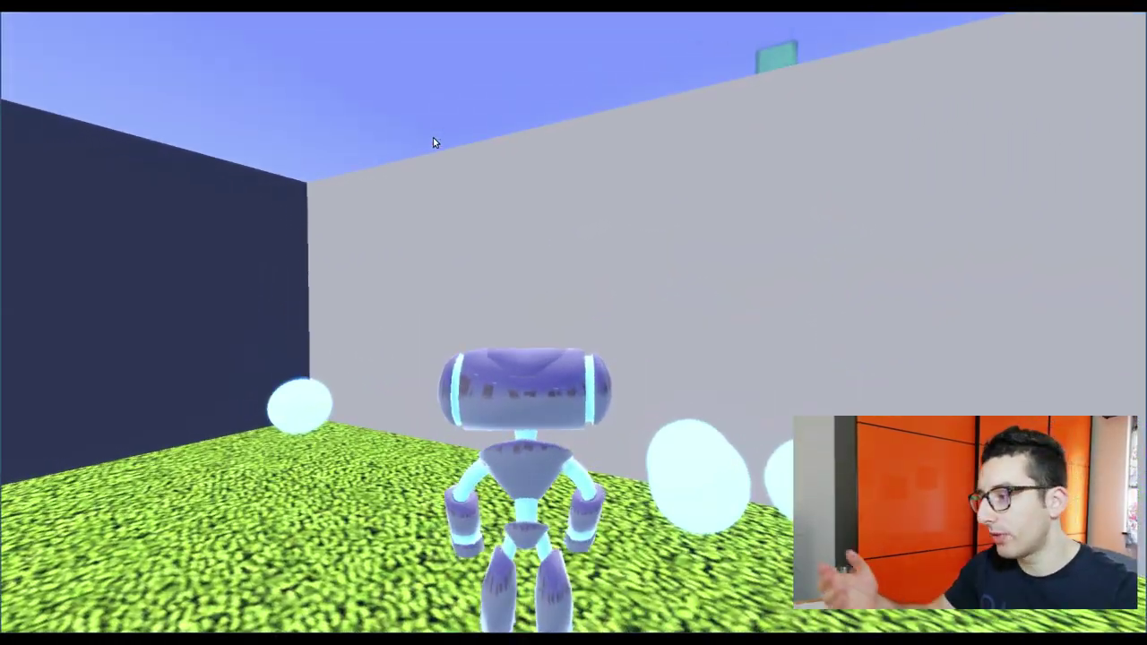
pyautogui.press('a')
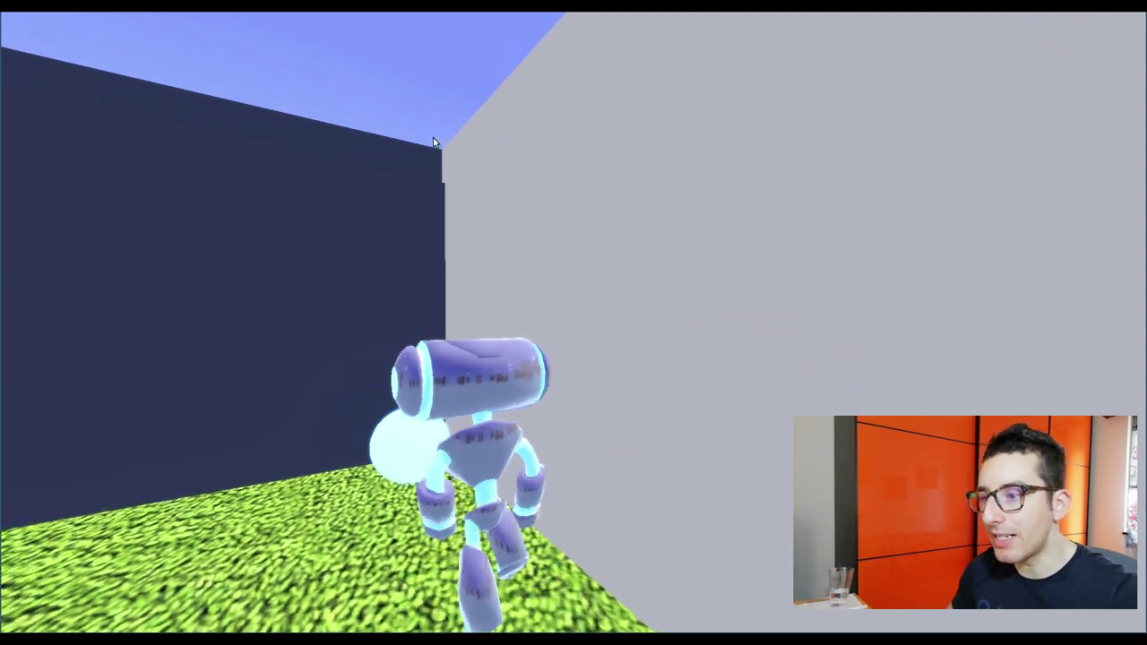
pyautogui.press('a')
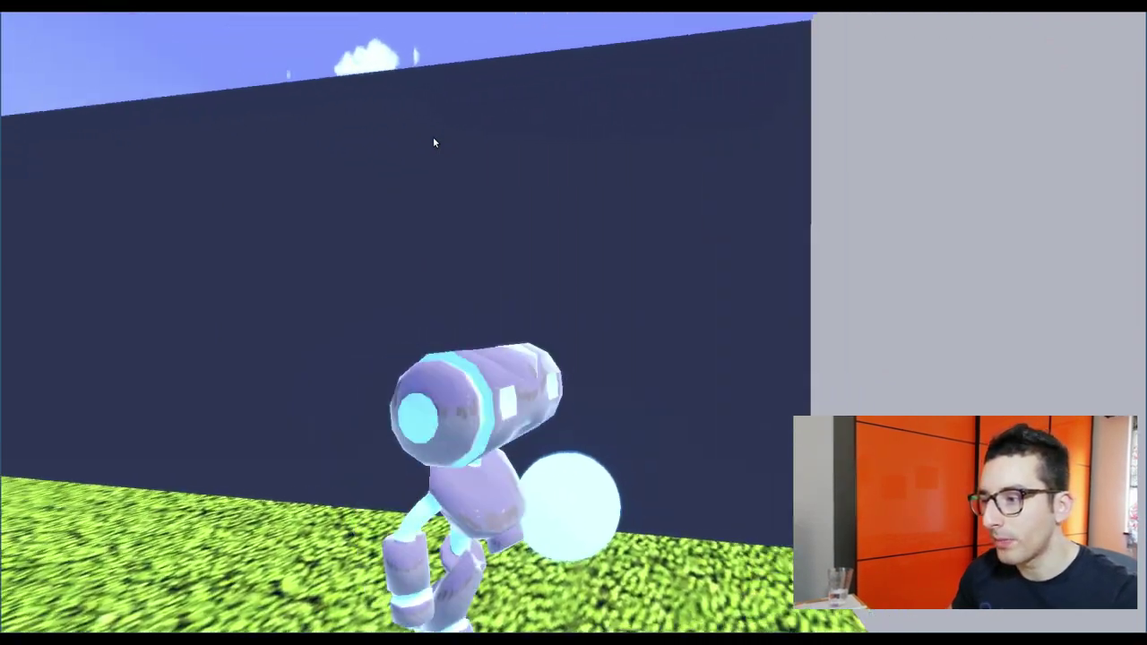
pyautogui.press('a')
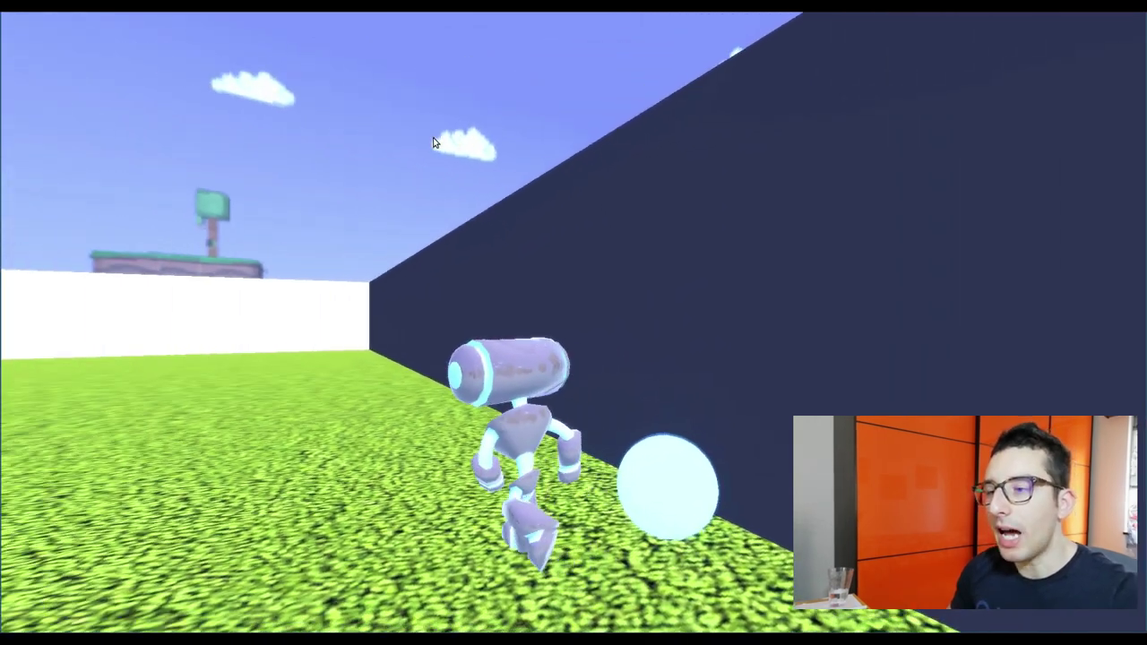
pyautogui.press('Escape')
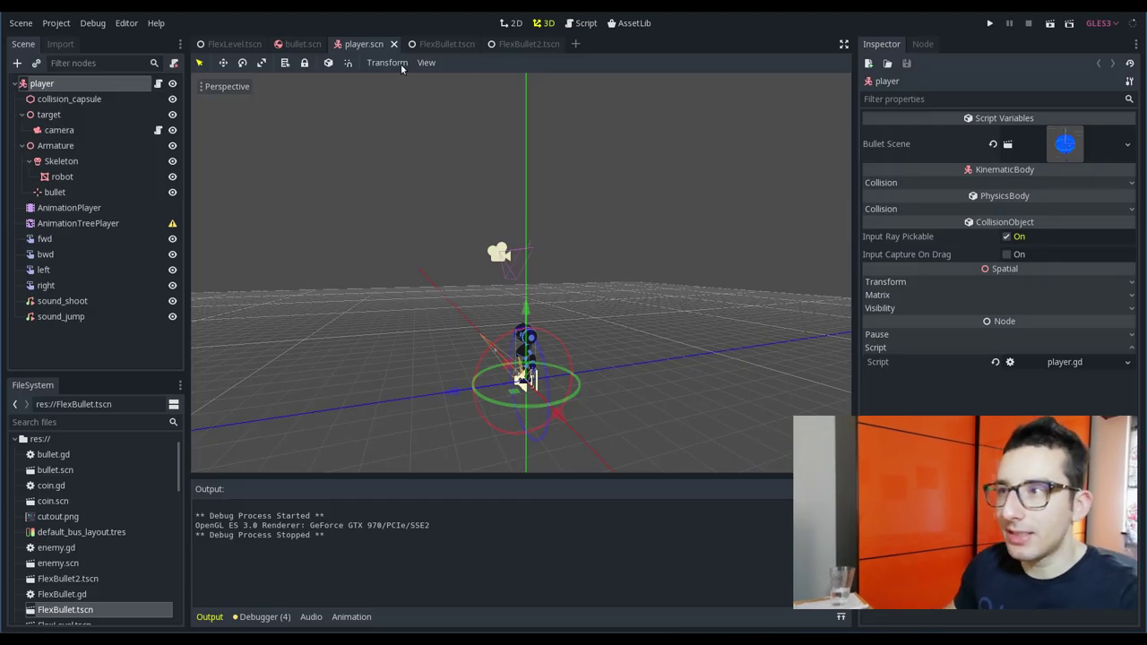
# - Bring up the FlexBullet.tscn scene in the editor
pyautogui.click(439, 44)
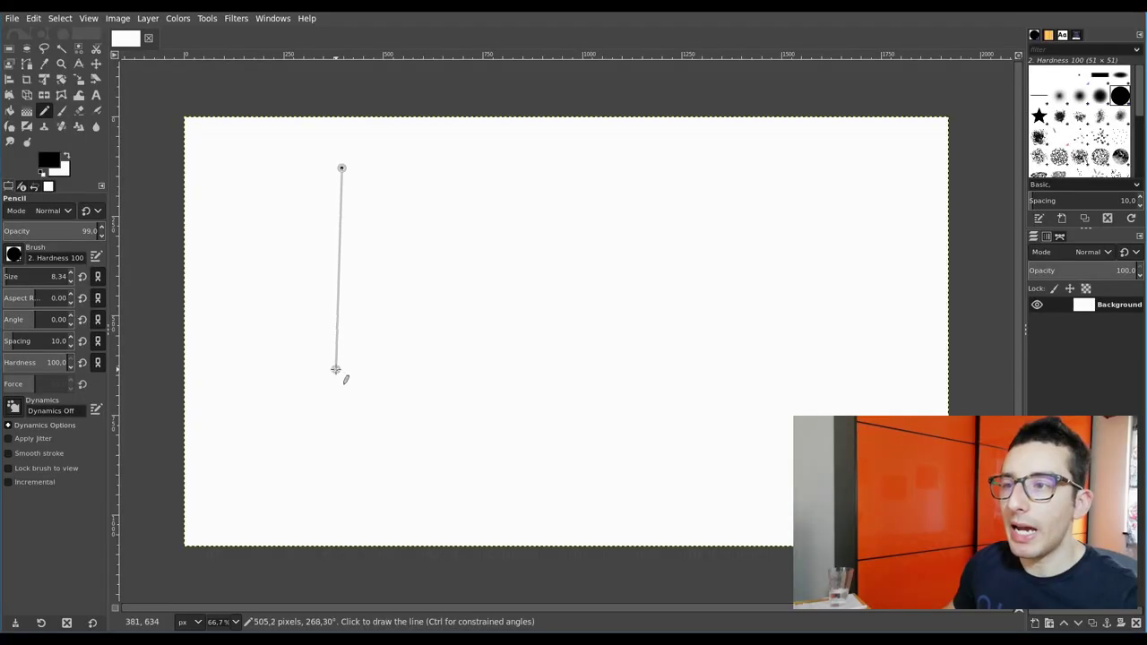
# - Switch to GIMP and outline a black square about 475 px wide with straight Pencil lines in the canvas's upper-left area
pyautogui.keyDown('shift'); pyautogui.click(341, 352); pyautogui.keyUp('shift')
pyautogui.keyDown('shift'); pyautogui.click(530, 353); pyautogui.keyUp('shift')
pyautogui.keyDown('shift'); pyautogui.click(531, 166); pyautogui.keyUp('shift')
pyautogui.keyDown('shift'); pyautogui.click(342, 165); pyautogui.keyUp('shift')
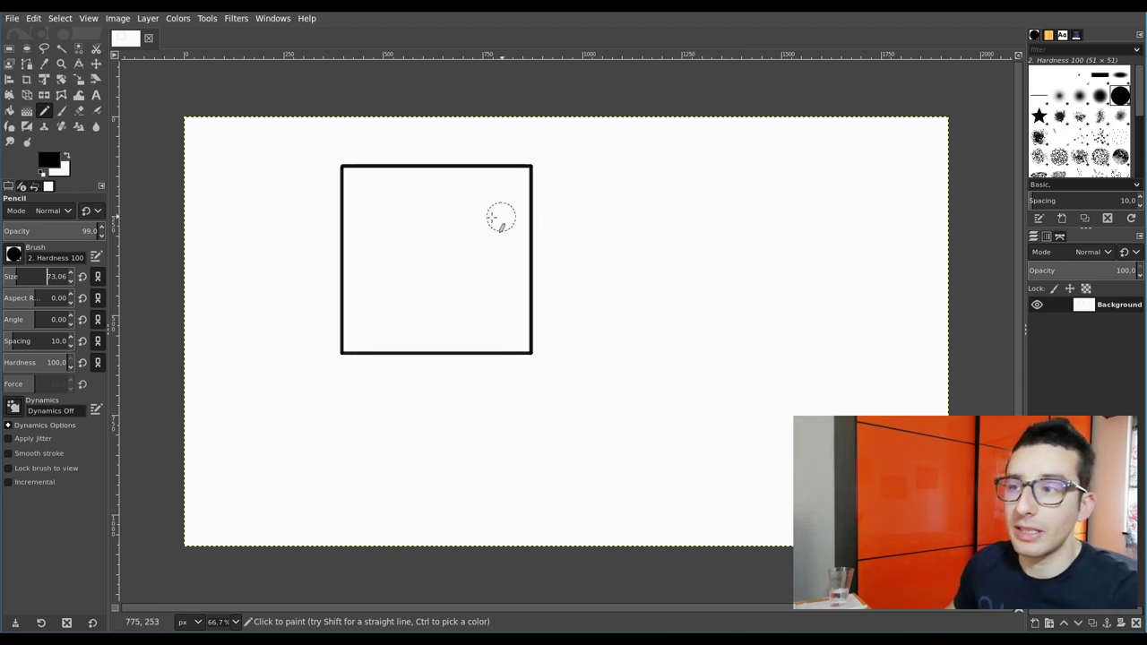
# - Stamp eleven black dots of brush size 73.06 around the inside edge of the square
pyautogui.click(375, 194)
pyautogui.click(412, 195)
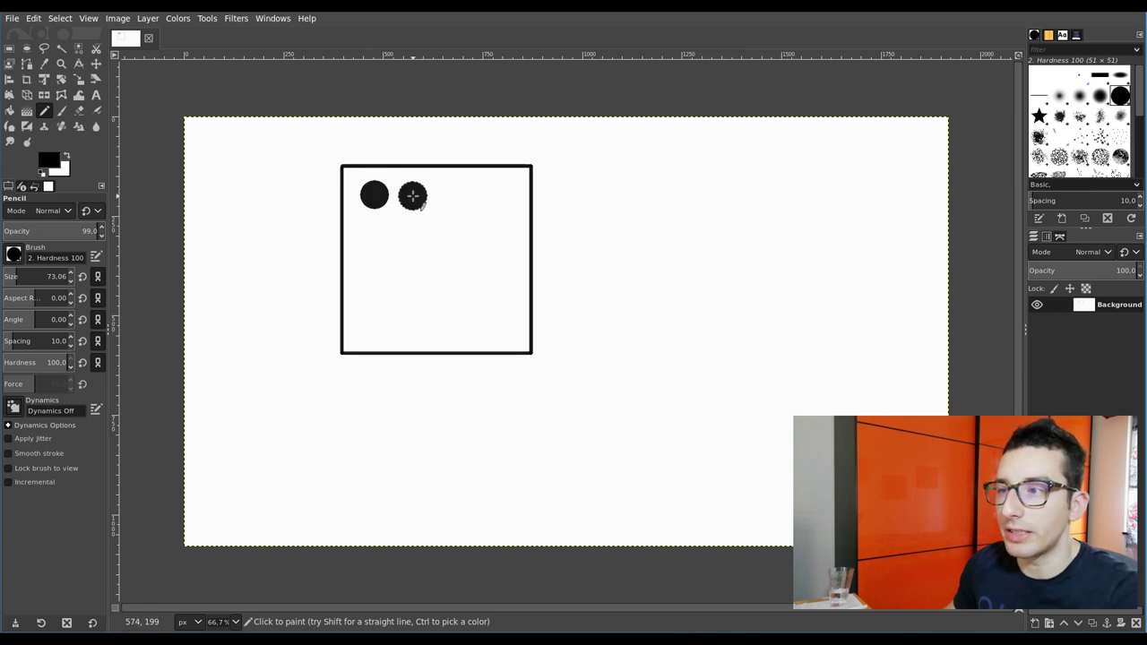
pyautogui.click(457, 195)
pyautogui.click(505, 195)
pyautogui.click(508, 237)
pyautogui.click(508, 279)
pyautogui.click(508, 323)
pyautogui.click(466, 326)
pyautogui.click(417, 326)
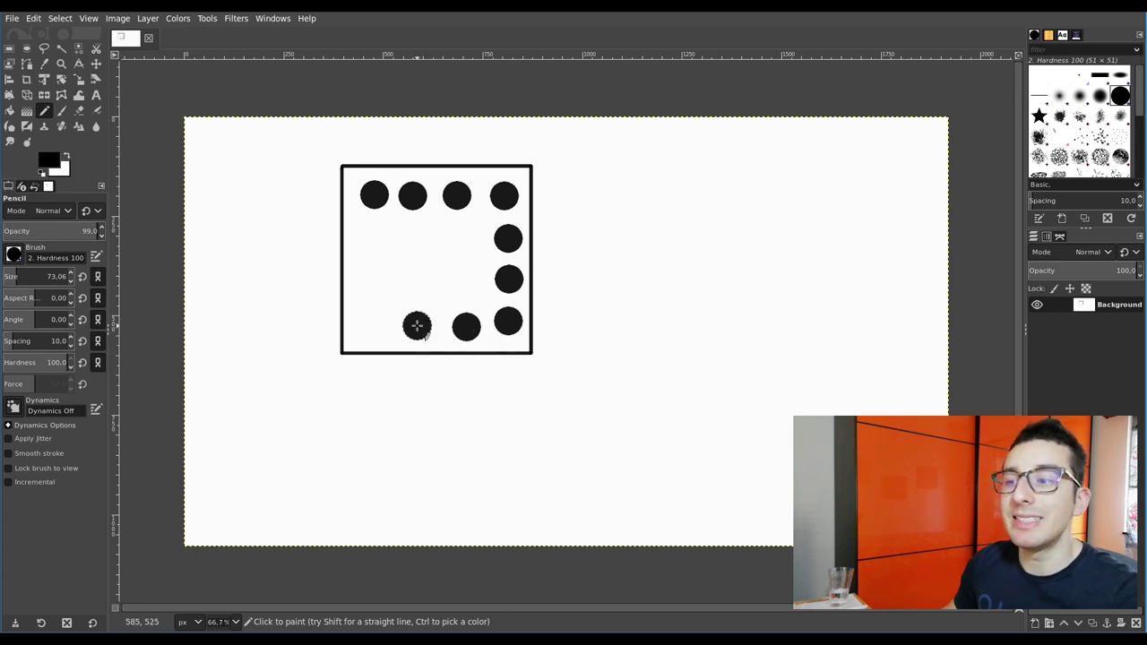
pyautogui.click(365, 328)
pyautogui.click(374, 287)
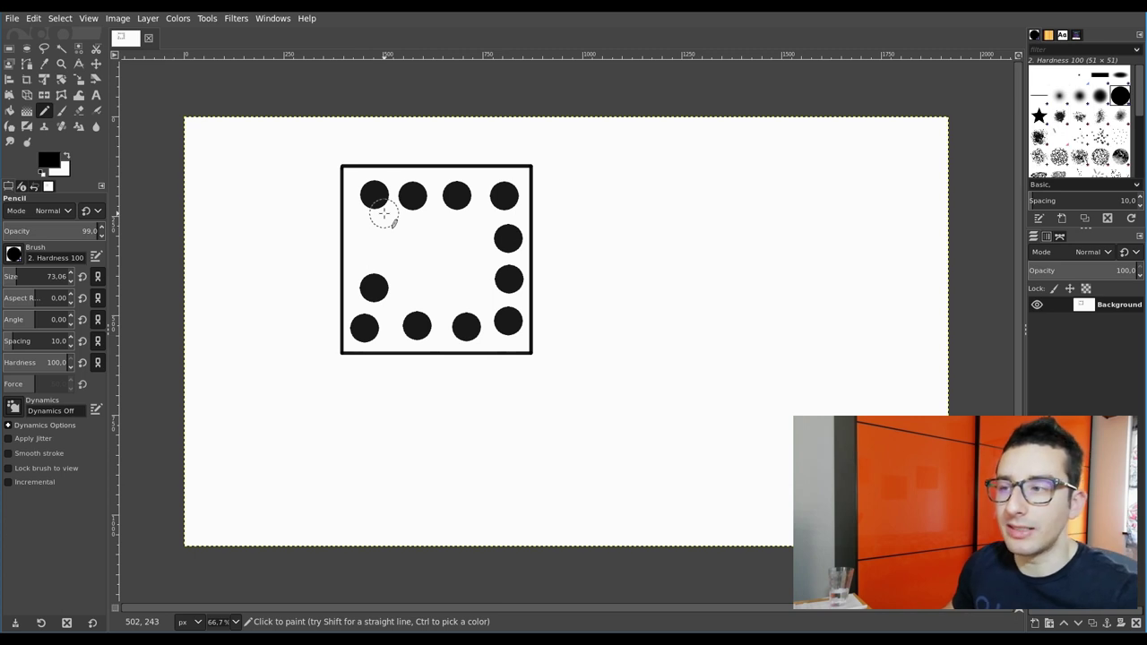
# - Undo all eleven small dots inside the square, keeping its outline
pyautogui.hotkey('ctrl', 'z')
pyautogui.hotkey('ctrl', 'z')
pyautogui.hotkey('ctrl', 'z')
pyautogui.hotkey('ctrl', 'z')
pyautogui.hotkey('ctrl', 'z')
pyautogui.hotkey('ctrl', 'z')
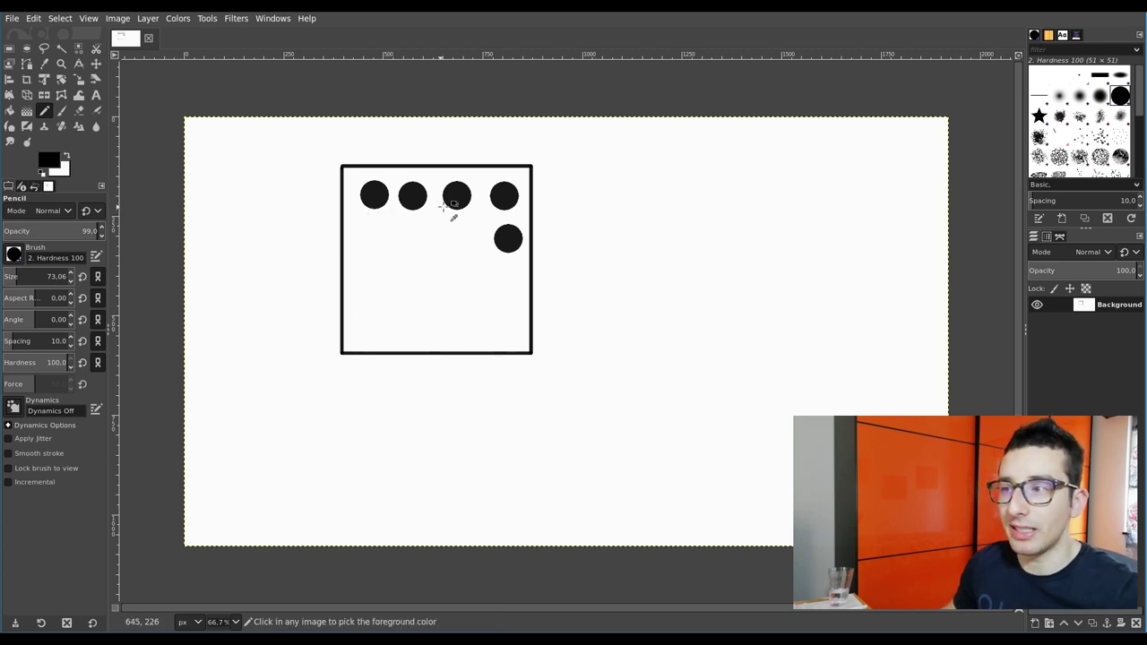
pyautogui.hotkey('ctrl', 'z')
pyautogui.hotkey('ctrl', 'z')
pyautogui.hotkey('ctrl', 'z')
pyautogui.hotkey('ctrl', 'z')
pyautogui.hotkey('ctrl', 'z')
# - Set the Pencil size to 177.83 and stamp four large black circles inside the square, one near each corner
pyautogui.moveTo(13, 276); pyautogui.dragTo(25, 277)
pyautogui.click(389, 208)
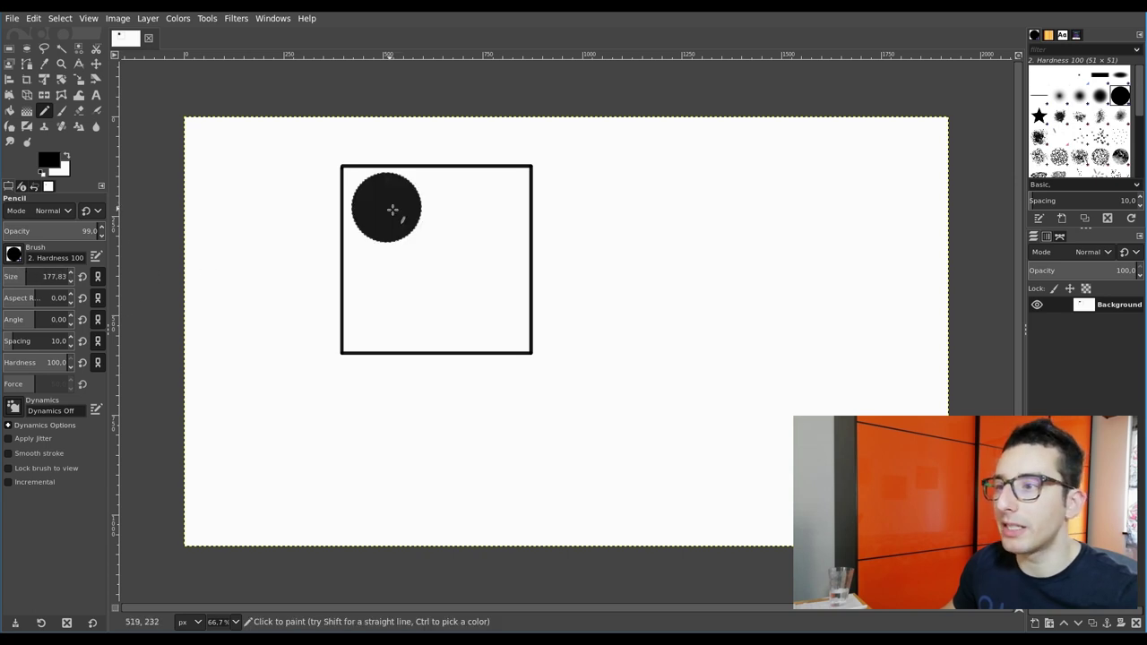
pyautogui.click(479, 208)
pyautogui.click(488, 297)
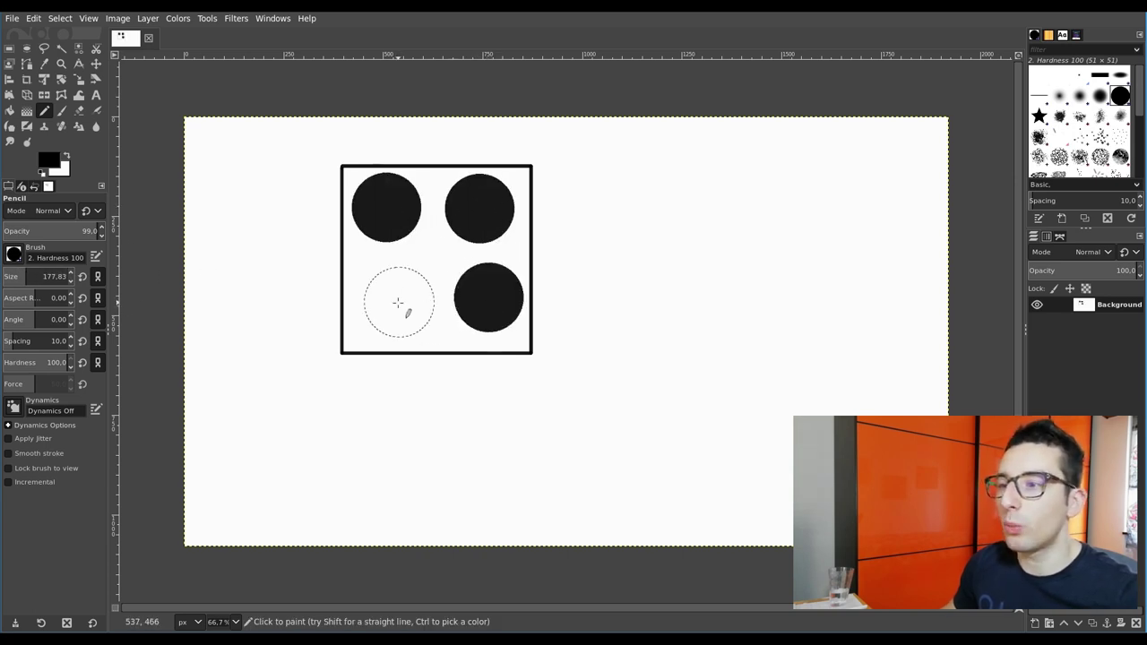
pyautogui.click(390, 304)
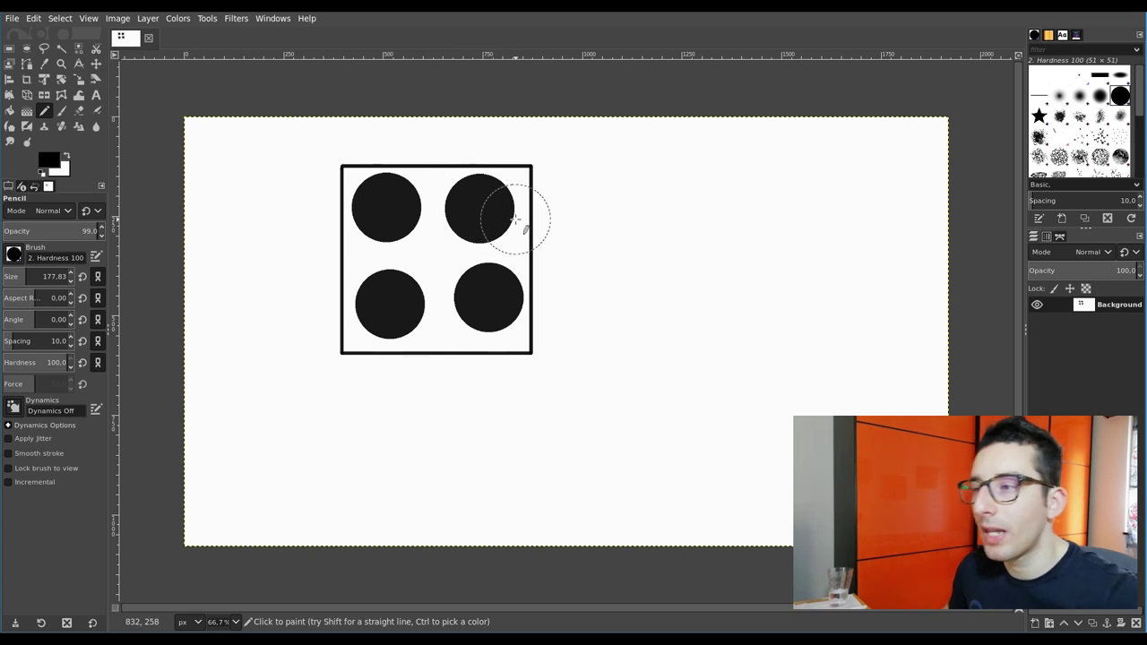
# - Undo the four large circles and stamp them again in a more even arrangement, closer to the square's corners
pyautogui.hotkey('ctrl', 'z')
pyautogui.hotkey('ctrl', 'z')
pyautogui.hotkey('ctrl', 'z')
pyautogui.hotkey('ctrl', 'z')
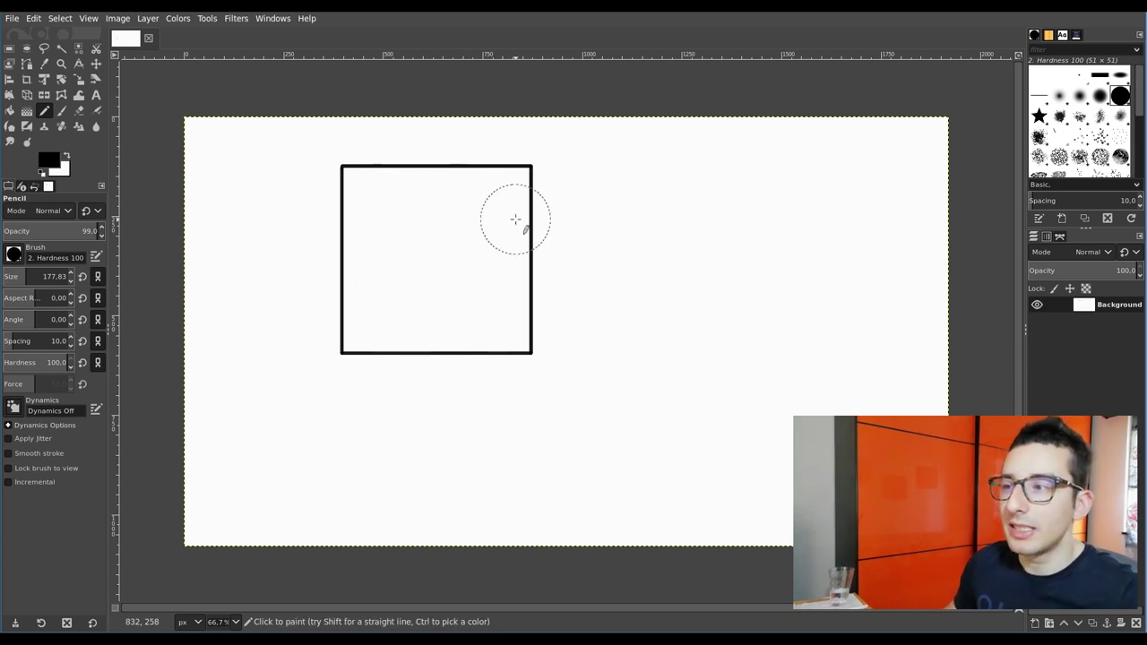
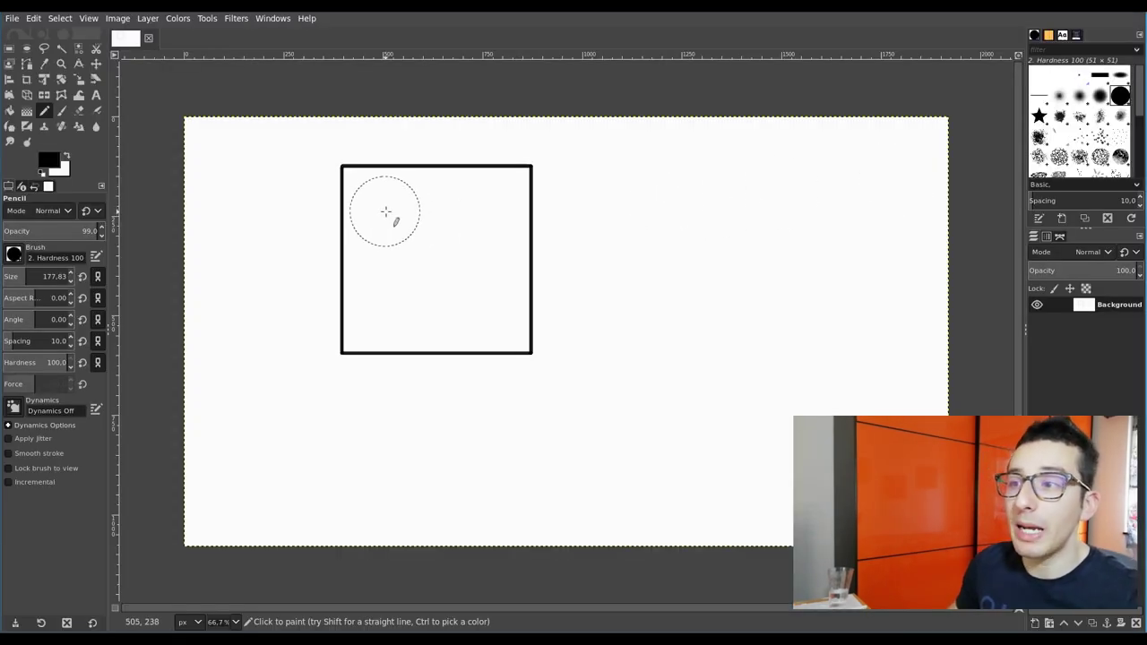
pyautogui.click(383, 208)
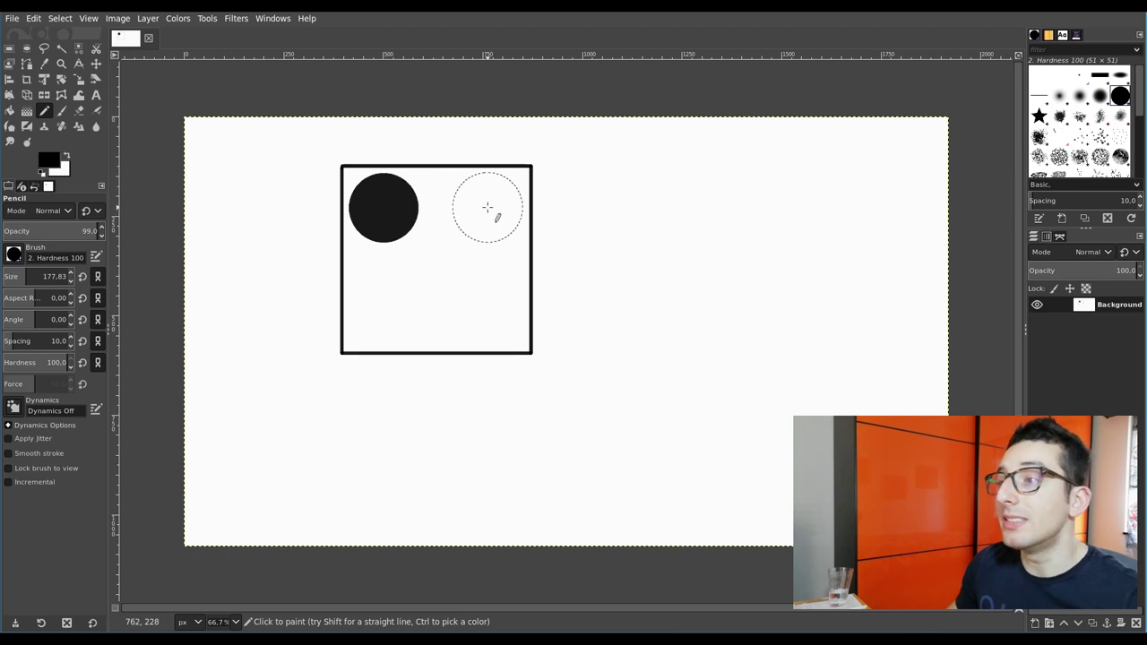
pyautogui.click(487, 207)
pyautogui.click(489, 312)
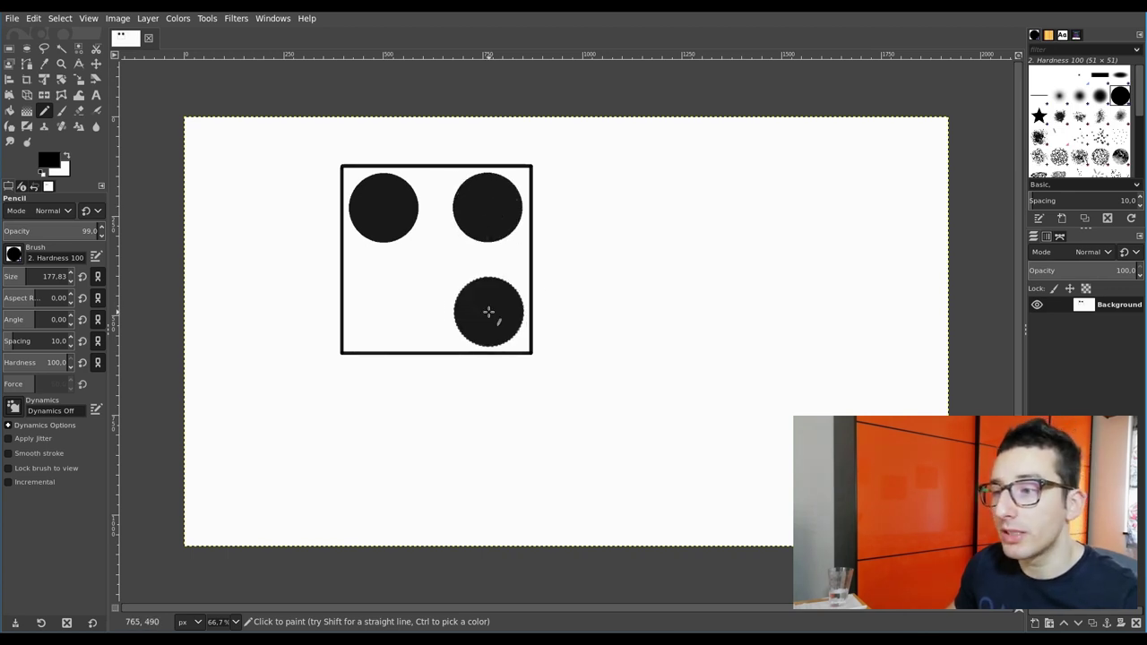
pyautogui.click(383, 312)
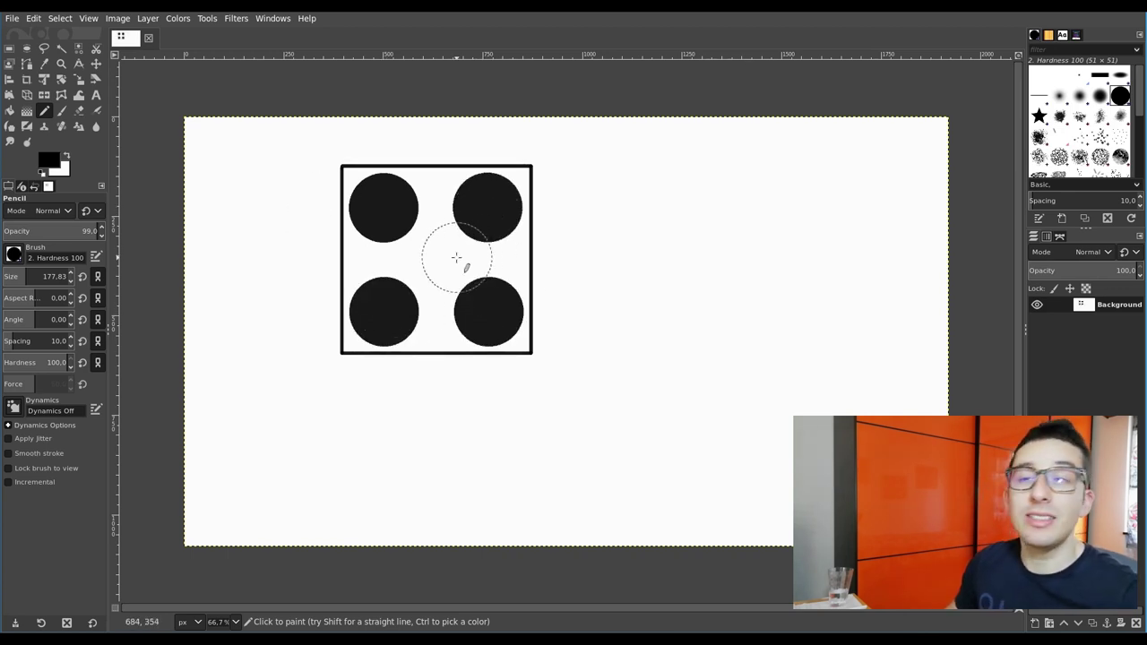
# - Connect the four circles with straight red Pencil lines of size 6.38 that meet at the square's centre
pyautogui.click(5, 278)
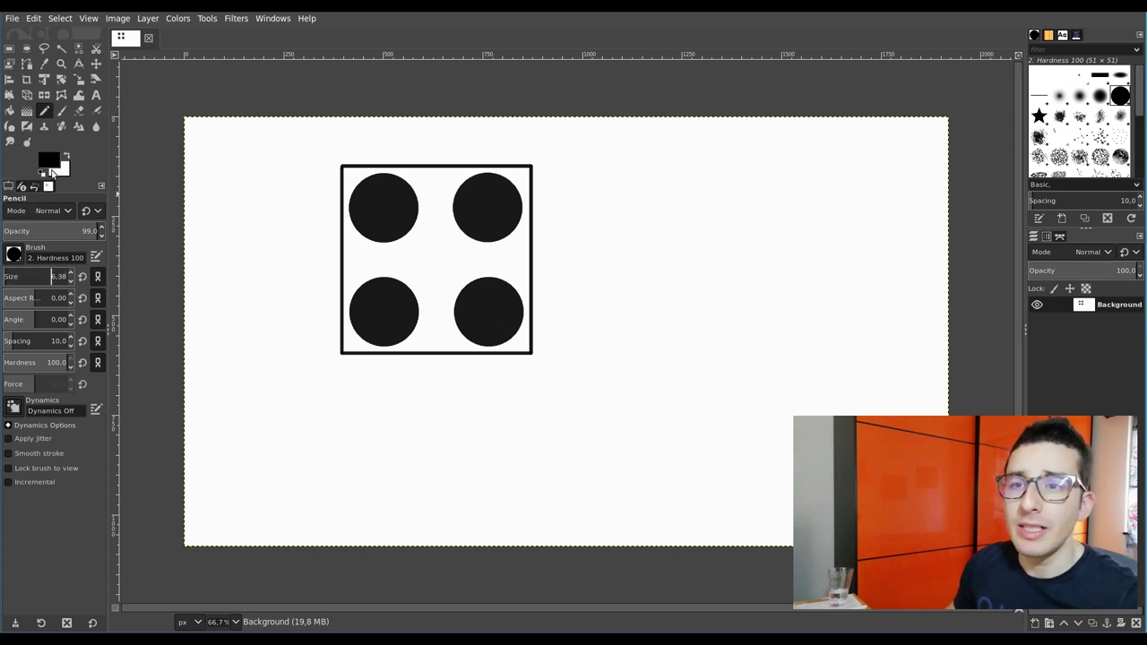
pyautogui.click(50, 164)
pyautogui.click(236, 150)
pyautogui.click(218, 191)
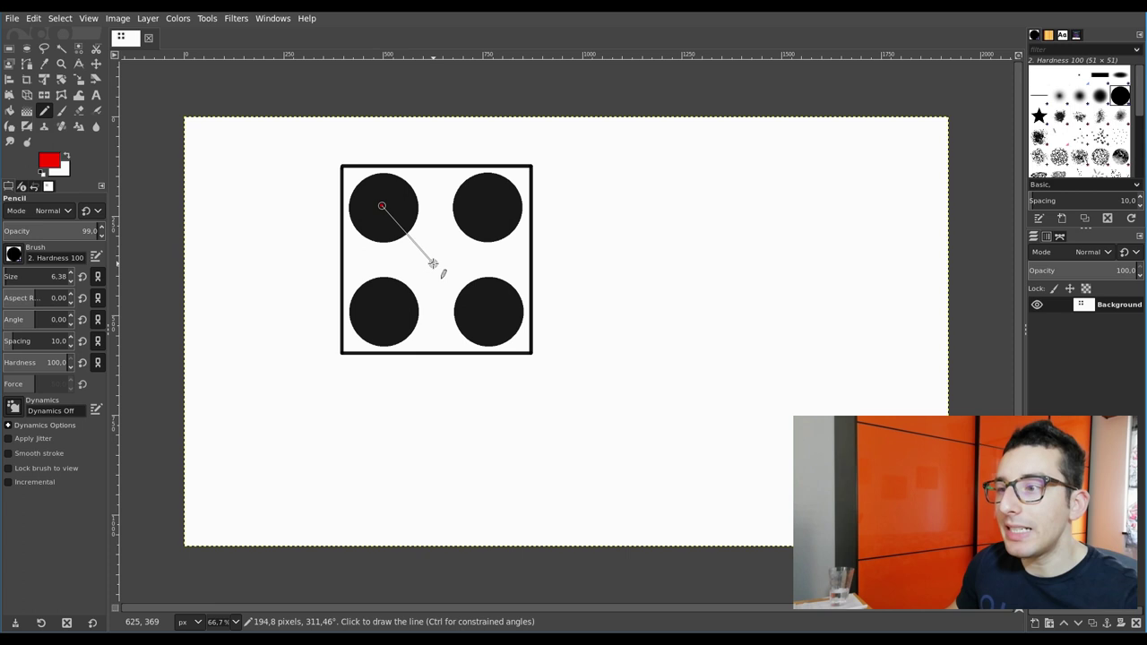
pyautogui.keyDown('shift'); pyautogui.click(433, 263); pyautogui.keyUp('shift')
pyautogui.keyDown('shift'); pyautogui.click(492, 199); pyautogui.keyUp('shift')
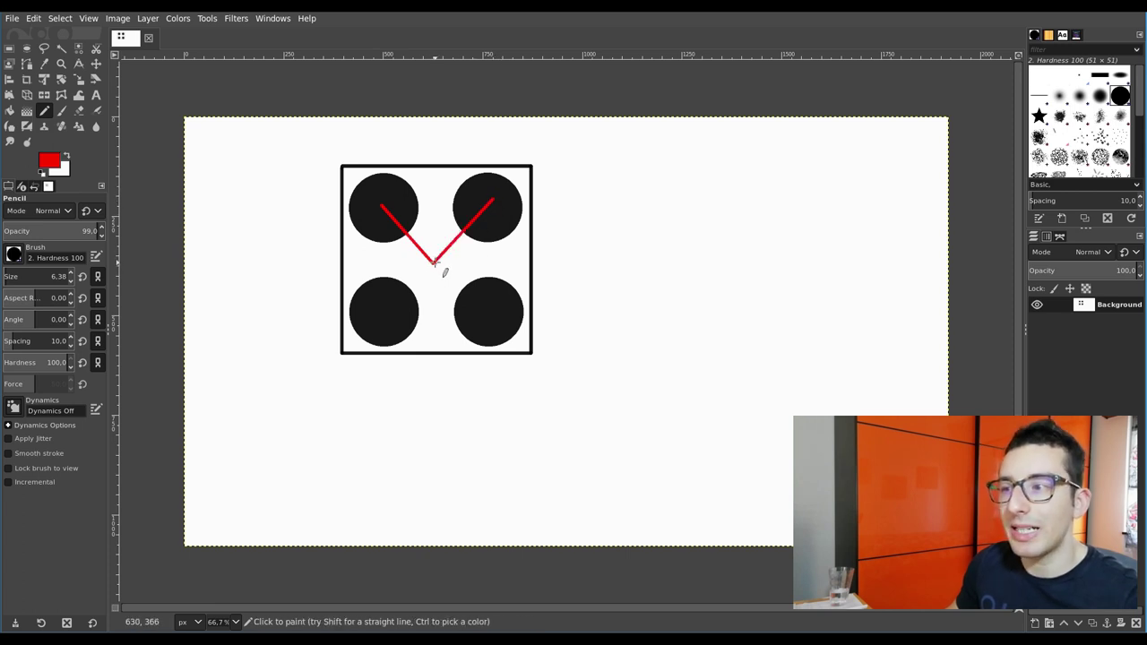
pyautogui.keyDown('shift'); pyautogui.click(491, 315); pyautogui.keyUp('shift')
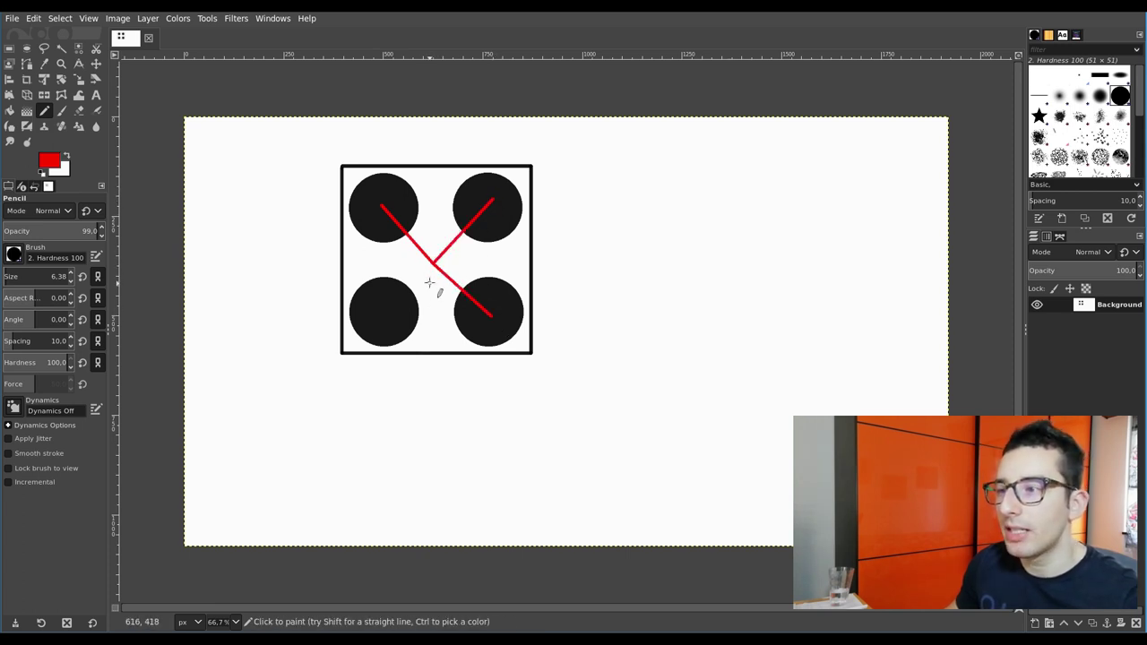
pyautogui.keyDown('shift'); pyautogui.click(384, 313); pyautogui.keyUp('shift')
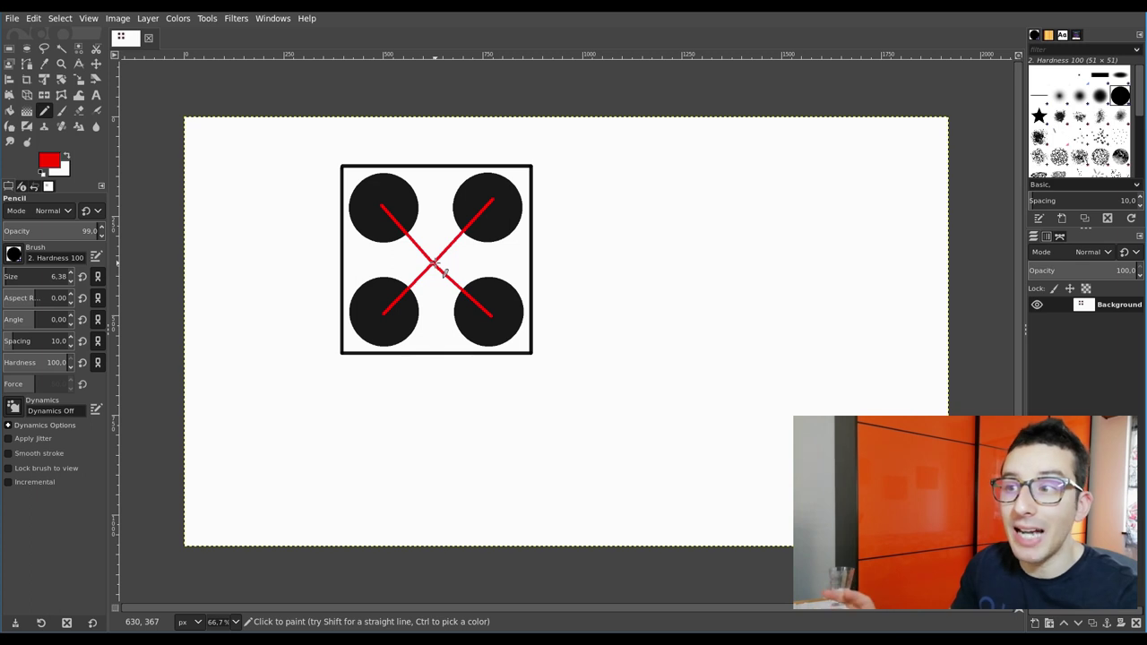
# - Stamp four black circles of brush size 134.11 in the corners of the empty square on the Background layer
pyautogui.click(379, 198)
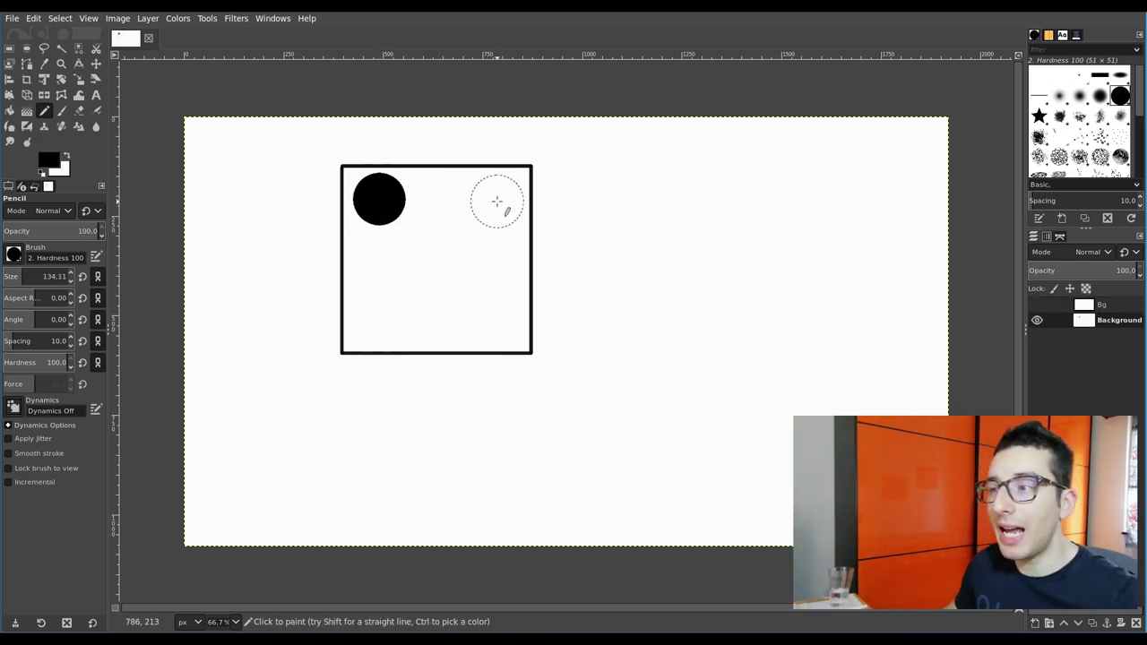
pyautogui.click(497, 200)
pyautogui.click(498, 321)
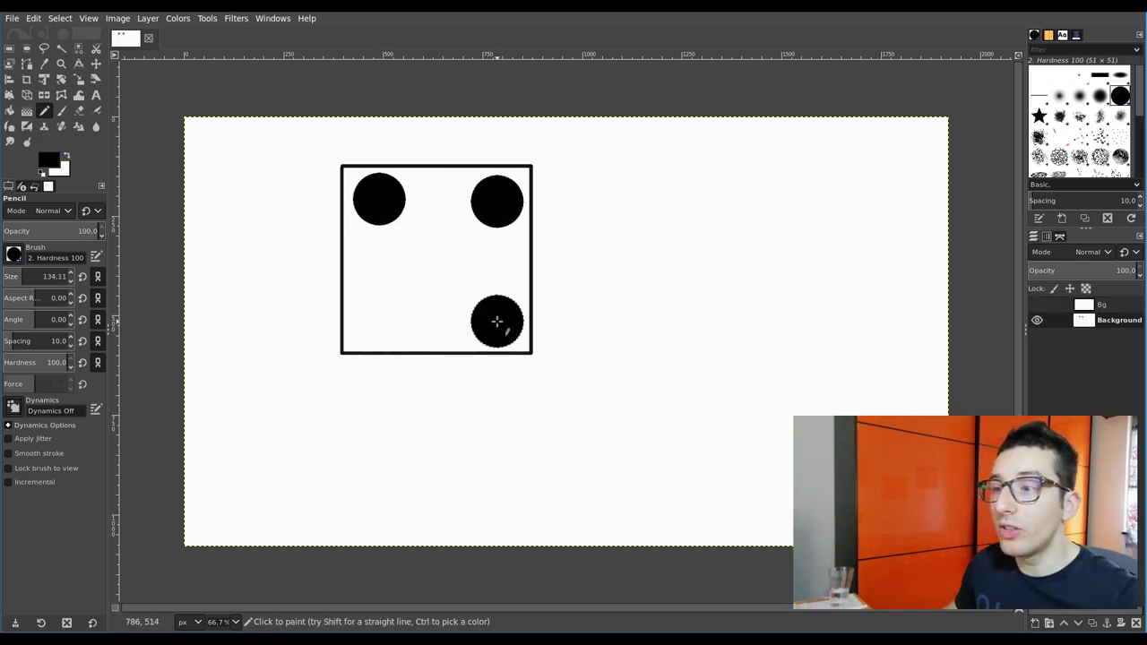
pyautogui.click(375, 321)
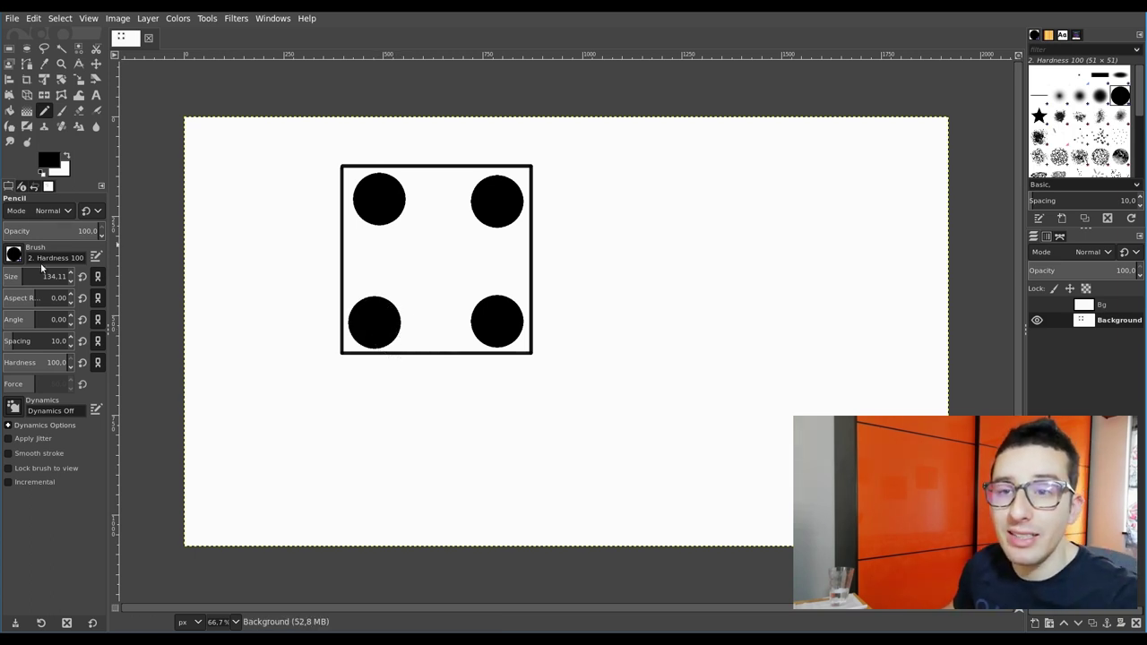
# - Draw a blue zigzag spring with Pencil size 12.97 from the upper-left circle to the upper-right circle
pyautogui.moveTo(42, 270); pyautogui.dragTo(13, 276)
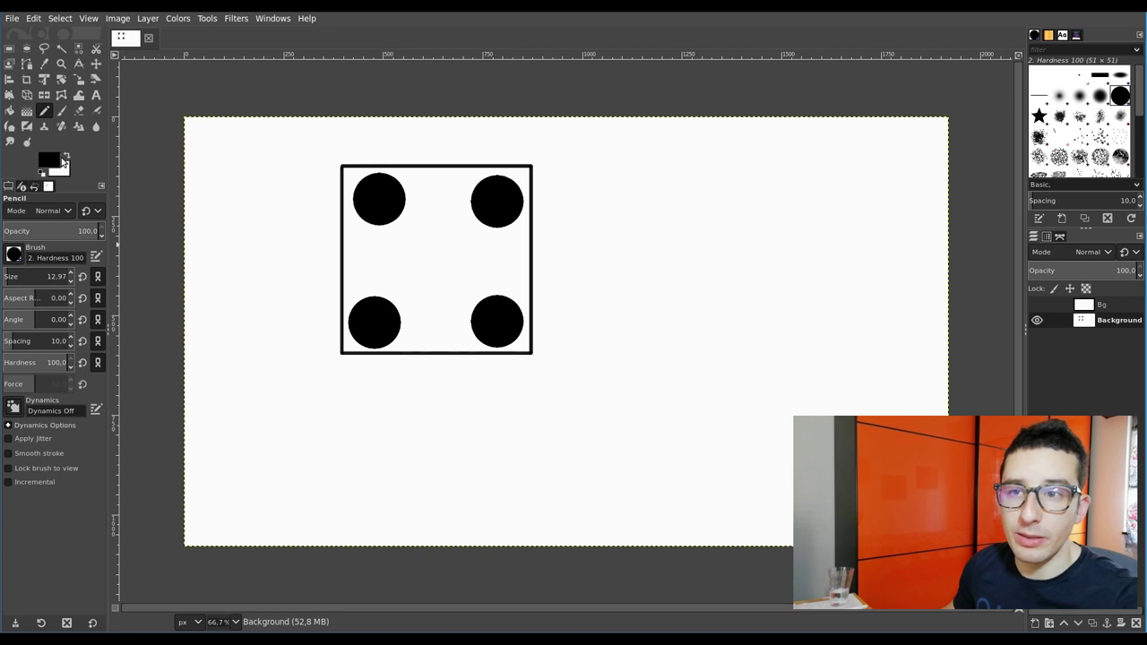
pyautogui.click(50, 160)
pyautogui.moveTo(100, 139); pyautogui.dragTo(165, 20)
pyautogui.click(219, 192)
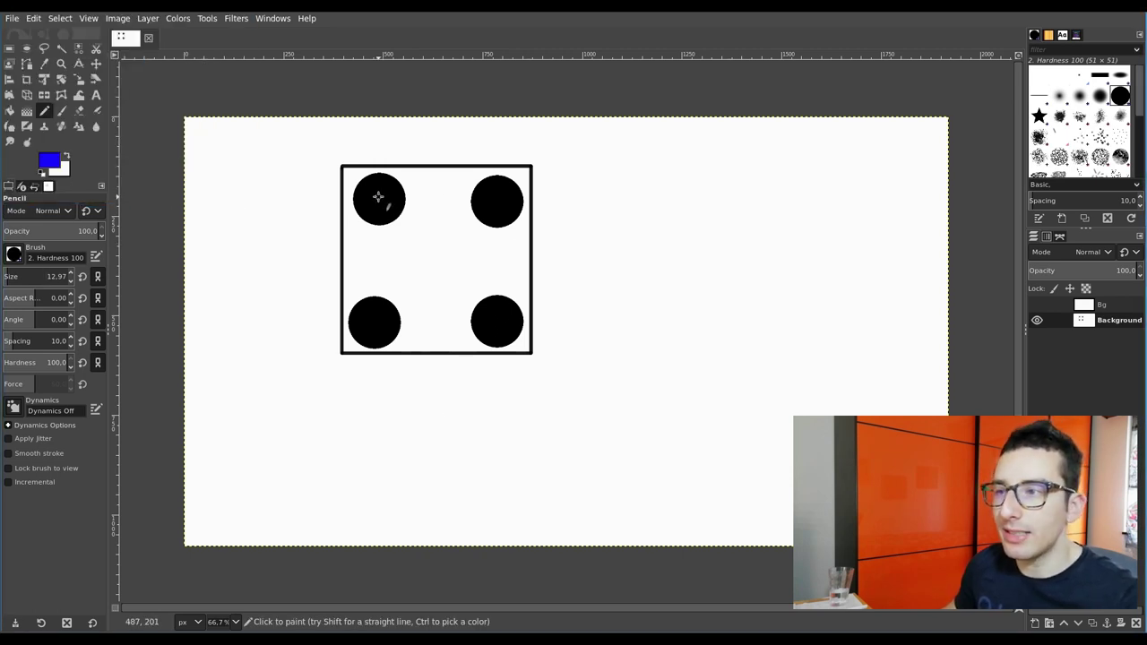
pyautogui.click(378, 197)
pyautogui.keyDown('shift'); pyautogui.click(409, 195); pyautogui.keyUp('shift')
pyautogui.keyDown('shift'); pyautogui.click(416, 185); pyautogui.keyUp('shift')
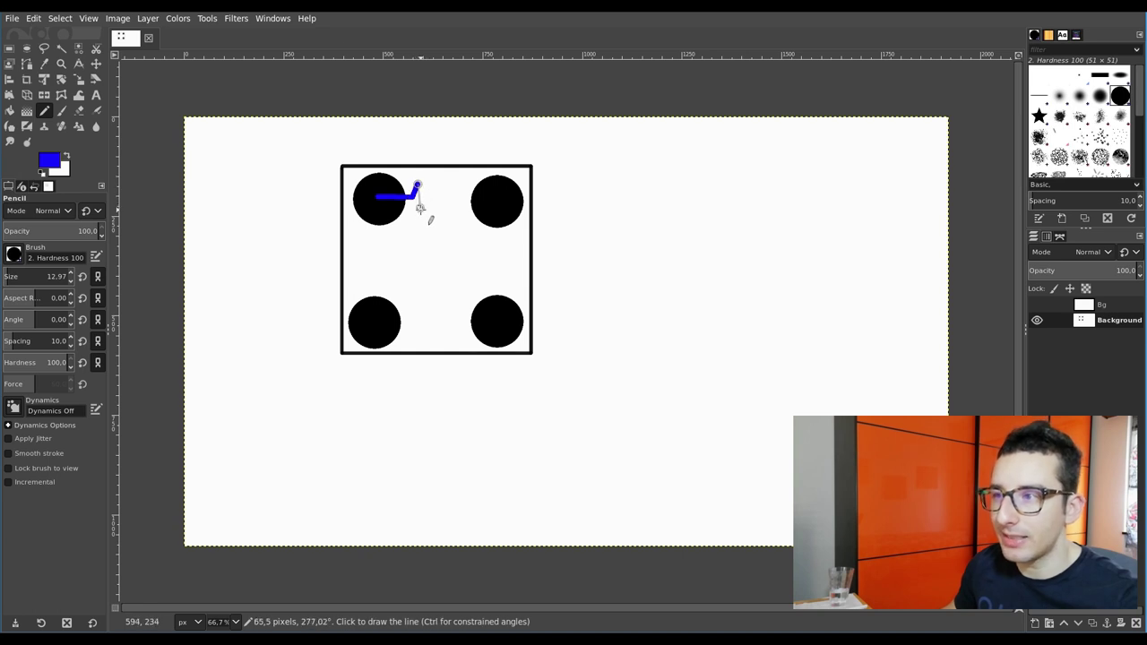
pyautogui.keyDown('shift'); pyautogui.click(421, 210); pyautogui.keyUp('shift')
pyautogui.keyDown('shift'); pyautogui.click(429, 184); pyautogui.keyUp('shift')
pyautogui.keyDown('shift'); pyautogui.click(434, 207); pyautogui.keyUp('shift')
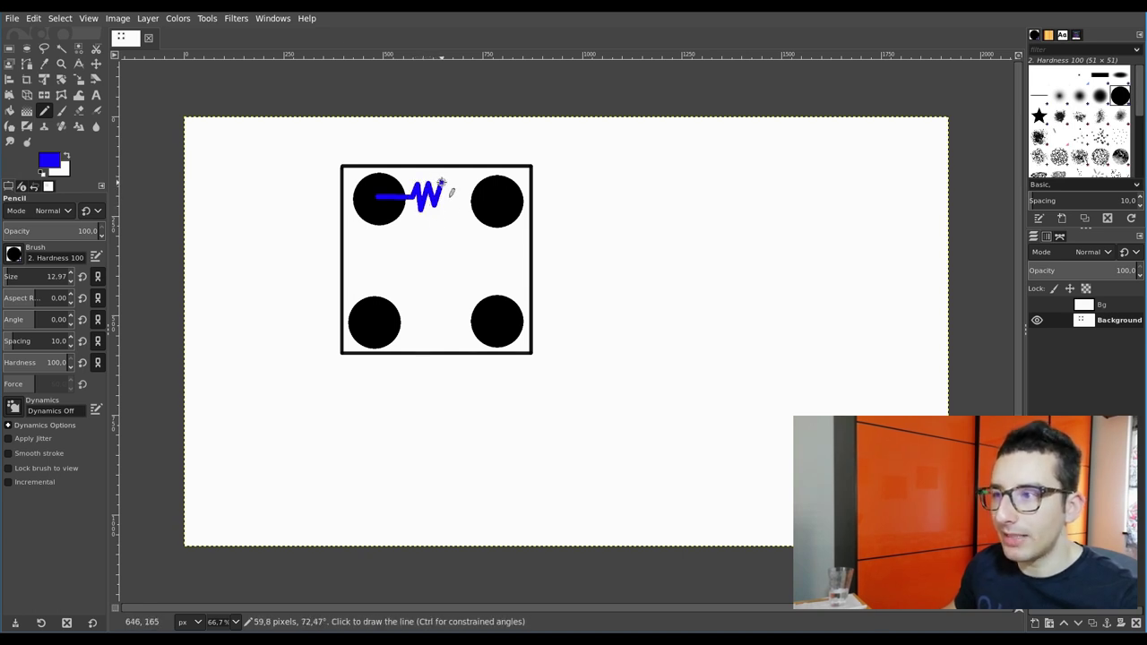
pyautogui.keyDown('shift'); pyautogui.click(441, 184); pyautogui.keyUp('shift')
pyautogui.keyDown('shift'); pyautogui.click(451, 207); pyautogui.keyUp('shift')
pyautogui.keyDown('shift'); pyautogui.click(455, 192); pyautogui.keyUp('shift')
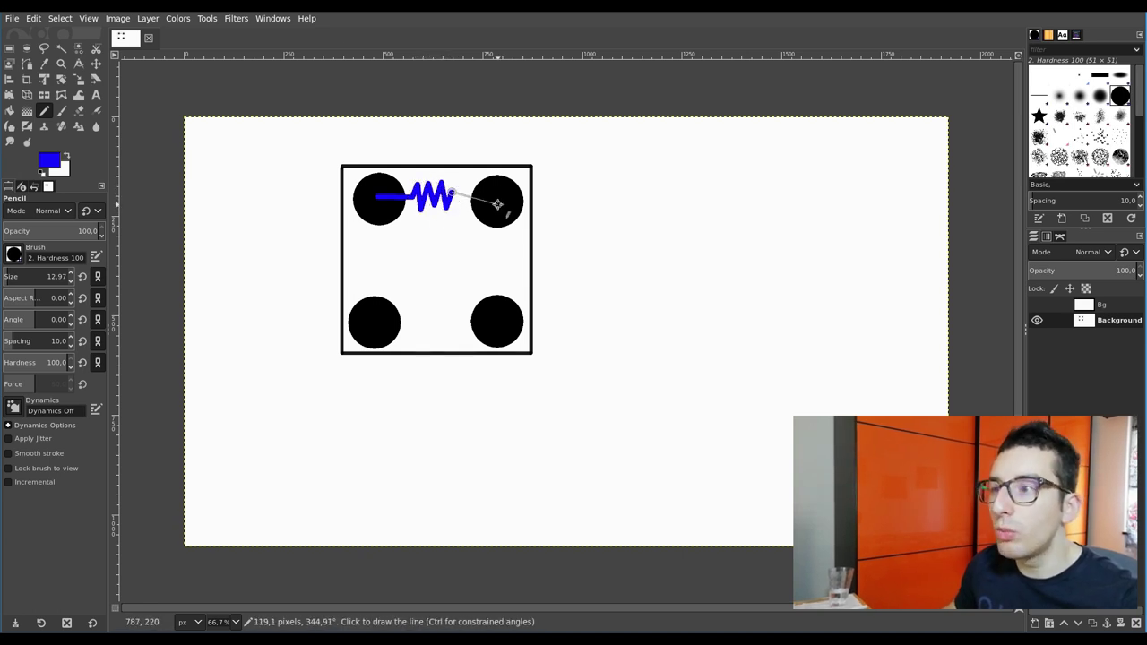
pyautogui.keyDown('shift'); pyautogui.click(498, 204); pyautogui.keyUp('shift')
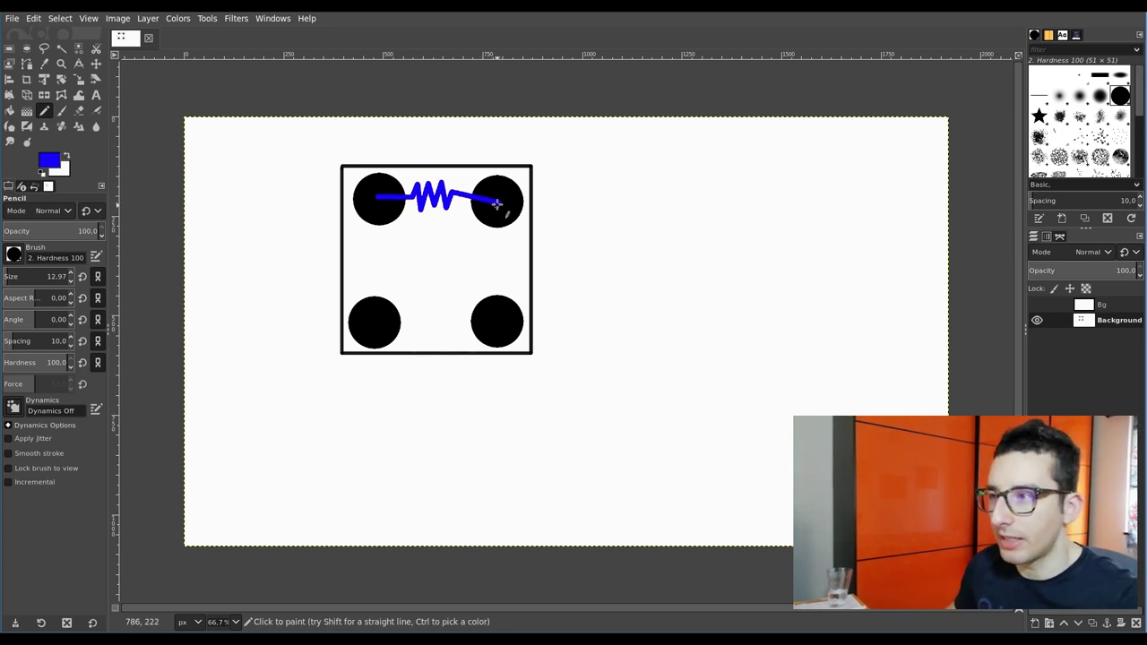
# - Draw a second blue zigzag spring downward from the upper-right circle towards the lower-right circle
pyautogui.keyDown('shift'); pyautogui.click(499, 233); pyautogui.keyUp('shift')
pyautogui.keyDown('shift'); pyautogui.click(484, 253); pyautogui.keyUp('shift')
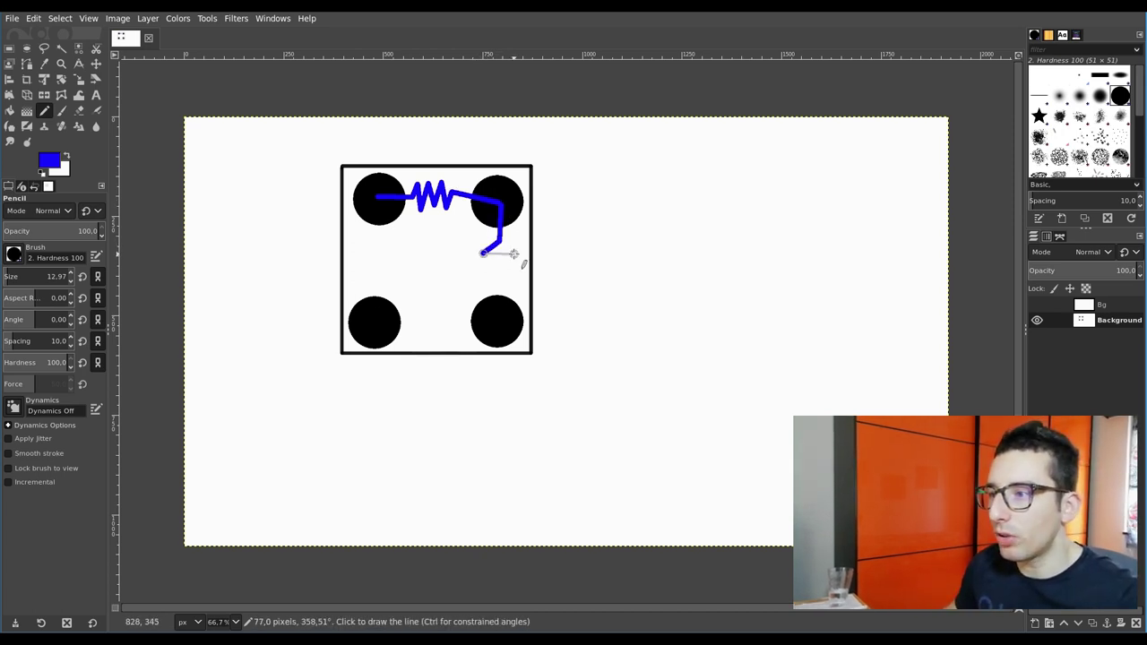
pyautogui.keyDown('shift'); pyautogui.click(517, 258); pyautogui.keyUp('shift')
pyautogui.keyDown('shift'); pyautogui.click(483, 264); pyautogui.keyUp('shift')
pyautogui.keyDown('shift'); pyautogui.click(518, 269); pyautogui.keyUp('shift')
pyautogui.keyDown('shift'); pyautogui.click(480, 276); pyautogui.keyUp('shift')
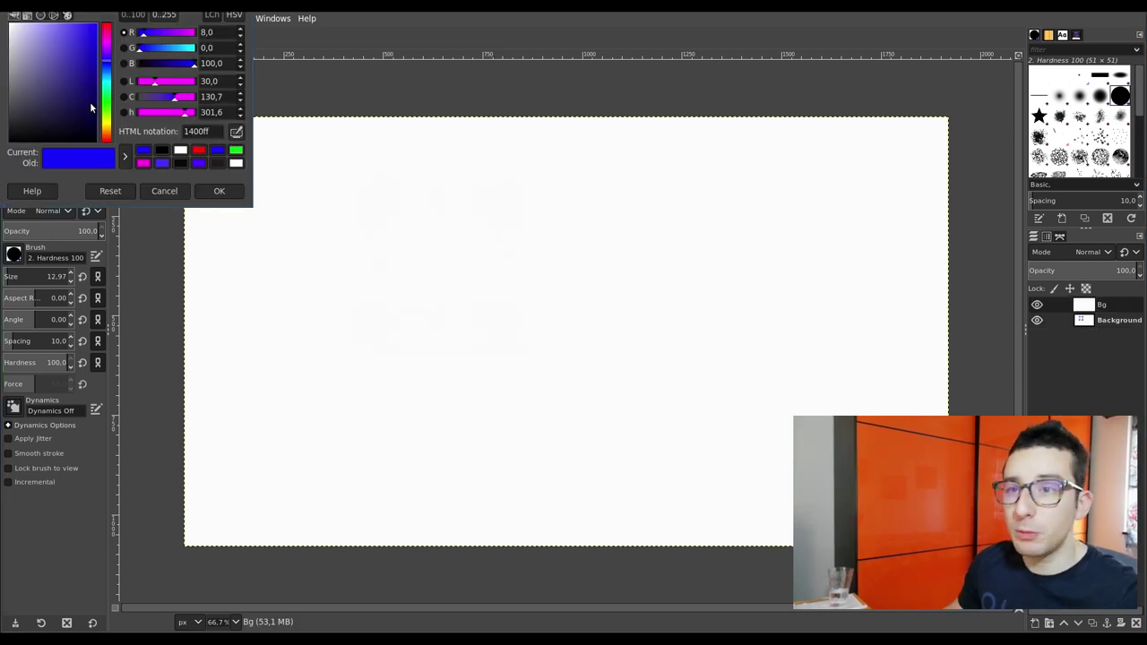
# - Outline a black rectangle about 1050 by 900 px on the Bg layer with angle-constrained Pencil lines of size 12.97
pyautogui.moveTo(90, 102); pyautogui.dragTo(11, 139)
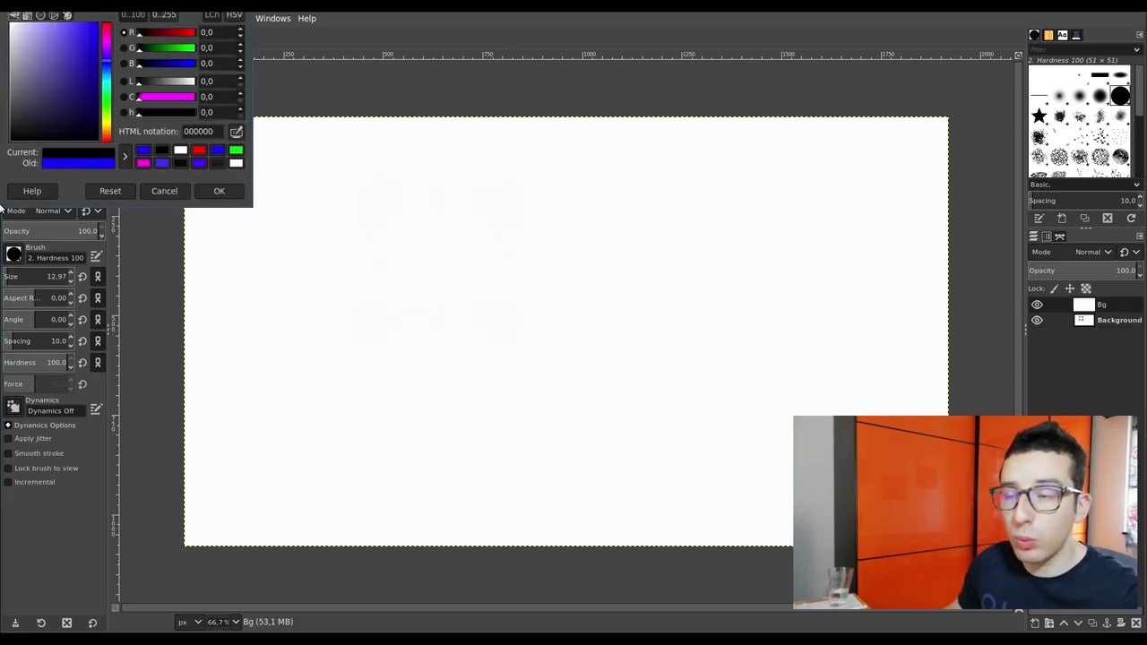
pyautogui.click(218, 191)
pyautogui.click(353, 157)
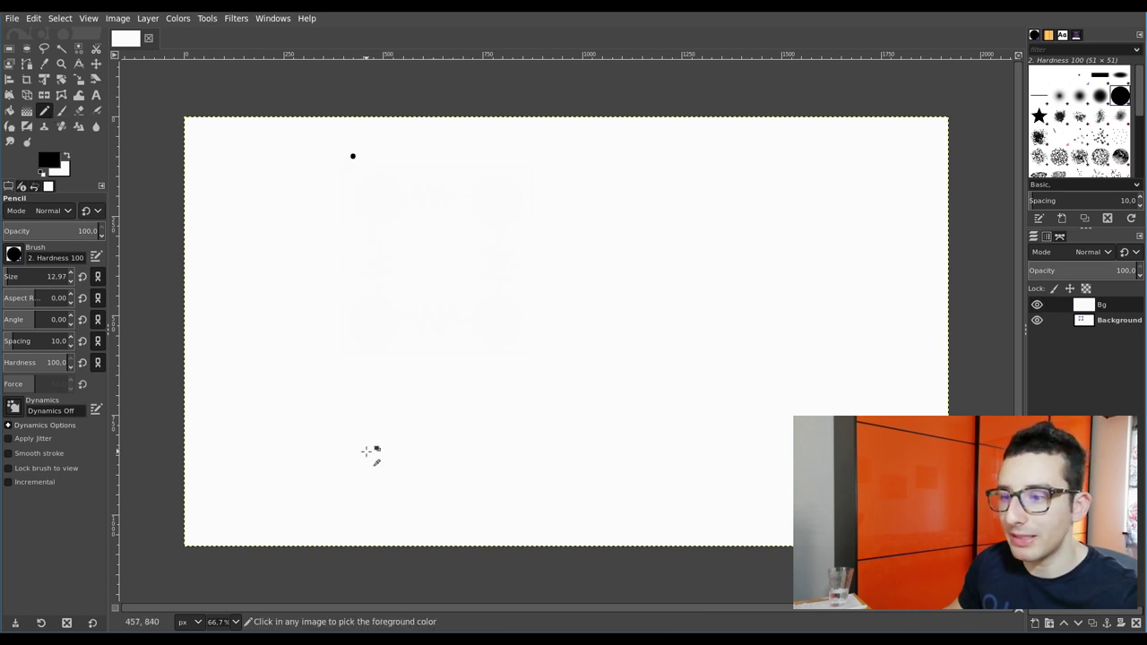
pyautogui.keyDown('shift'); pyautogui.click(340, 510); pyautogui.keyUp('shift')
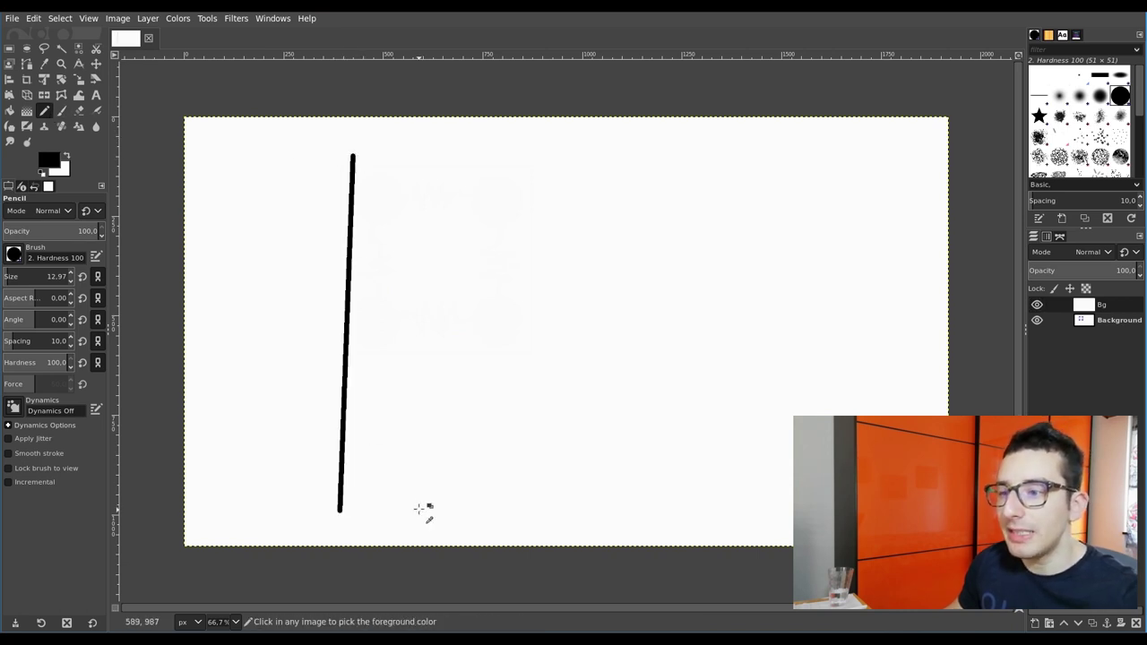
pyautogui.hotkey('ctrl', 'z')
pyautogui.keyDown('ctrl'); pyautogui.keyDown('shift'); pyautogui.click(352, 504); pyautogui.keyUp('shift'); pyautogui.keyUp('ctrl')
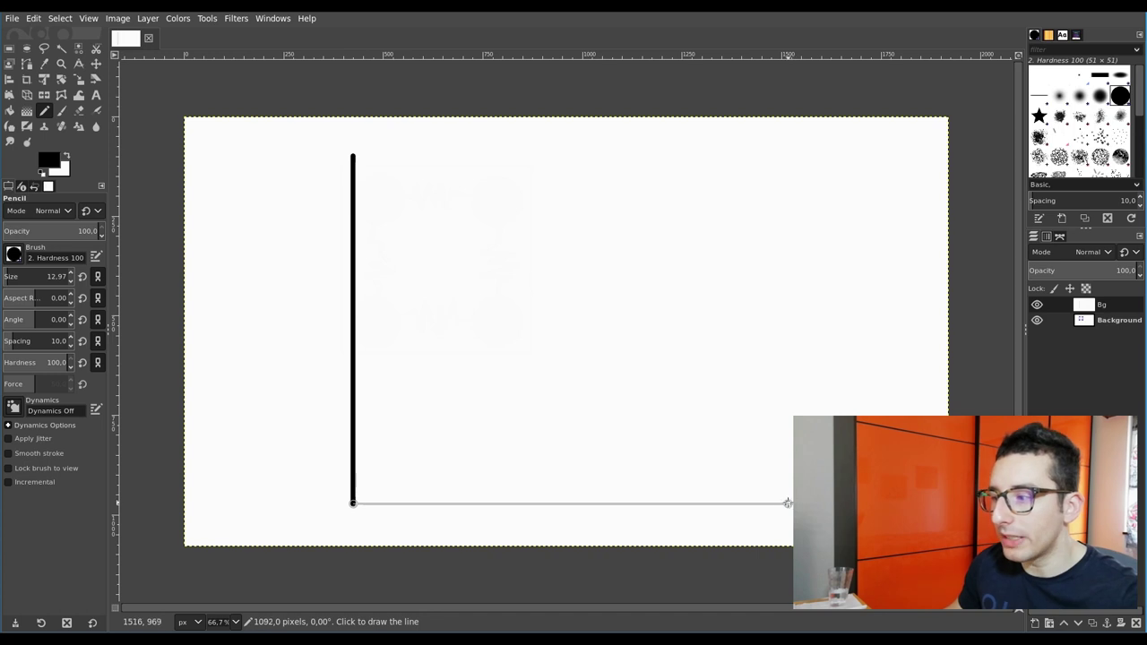
pyautogui.keyDown('ctrl'); pyautogui.keyDown('shift'); pyautogui.click(771, 504); pyautogui.keyUp('shift'); pyautogui.keyUp('ctrl')
pyautogui.keyDown('ctrl'); pyautogui.keyDown('shift'); pyautogui.click(748, 143); pyautogui.keyUp('shift'); pyautogui.keyUp('ctrl')
pyautogui.keyDown('ctrl'); pyautogui.keyDown('shift'); pyautogui.click(353, 145); pyautogui.keyUp('shift'); pyautogui.keyUp('ctrl')
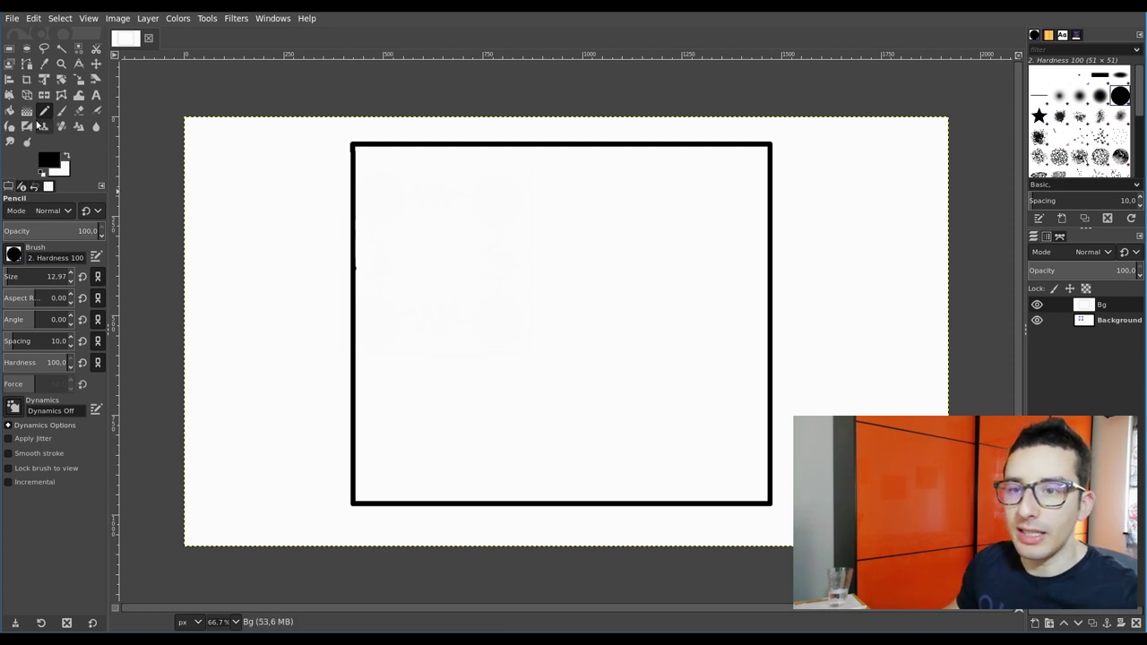
# - Stamp a four-by-four grid of black circles of brush size 120.69 inside the rectangle on the Bg layer
pyautogui.moveTo(20, 271); pyautogui.dragTo(12, 272)
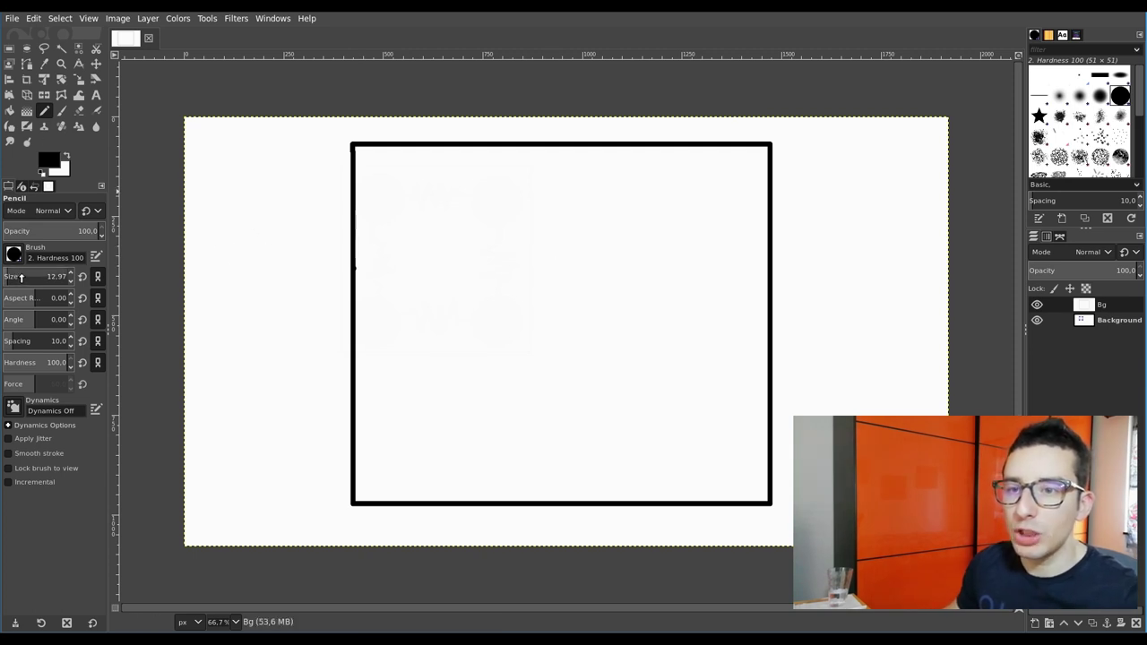
pyautogui.click(391, 188)
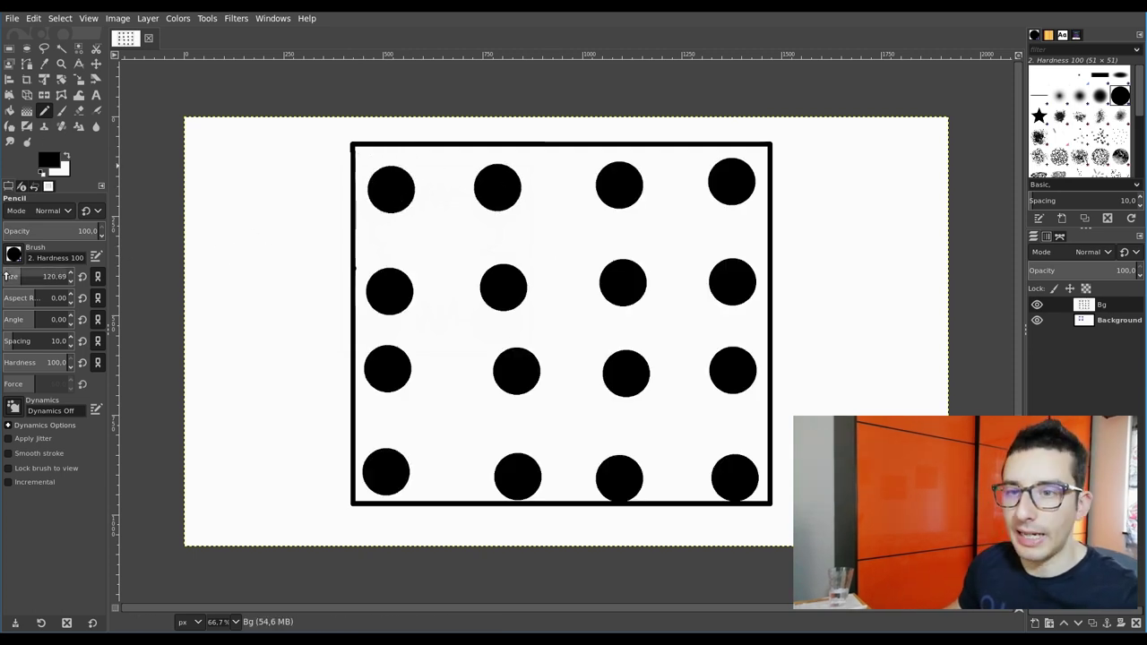
# - Divide the rectangle into four quadrants with one vertical and one horizontal black Pencil line of size 8.34
pyautogui.click(7, 276)
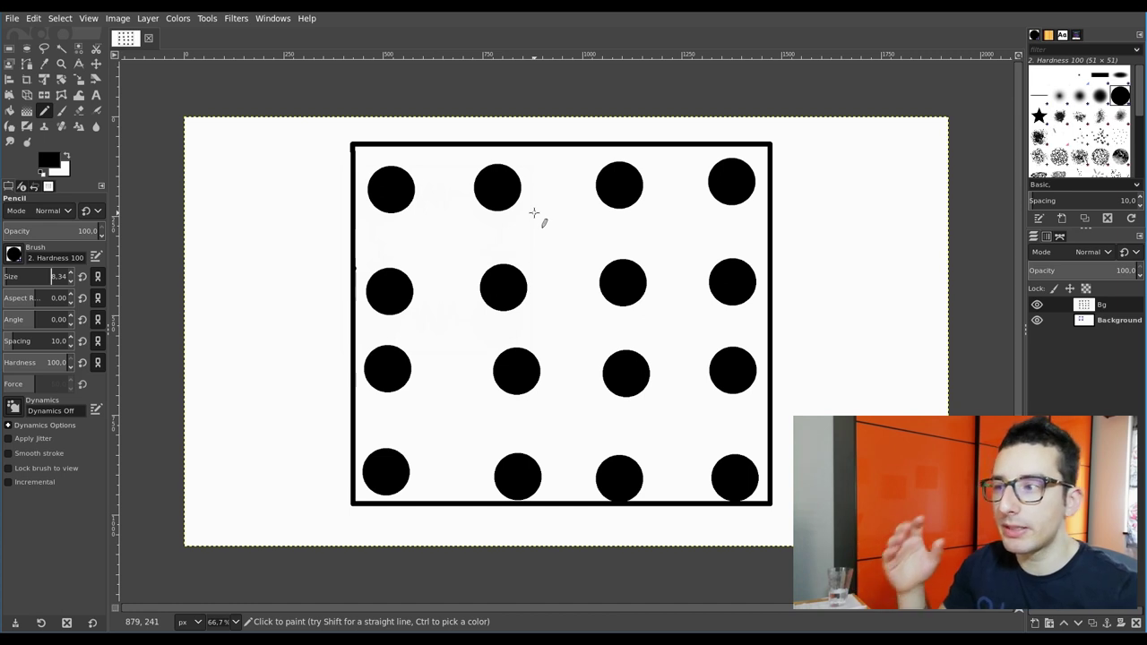
pyautogui.click(551, 145)
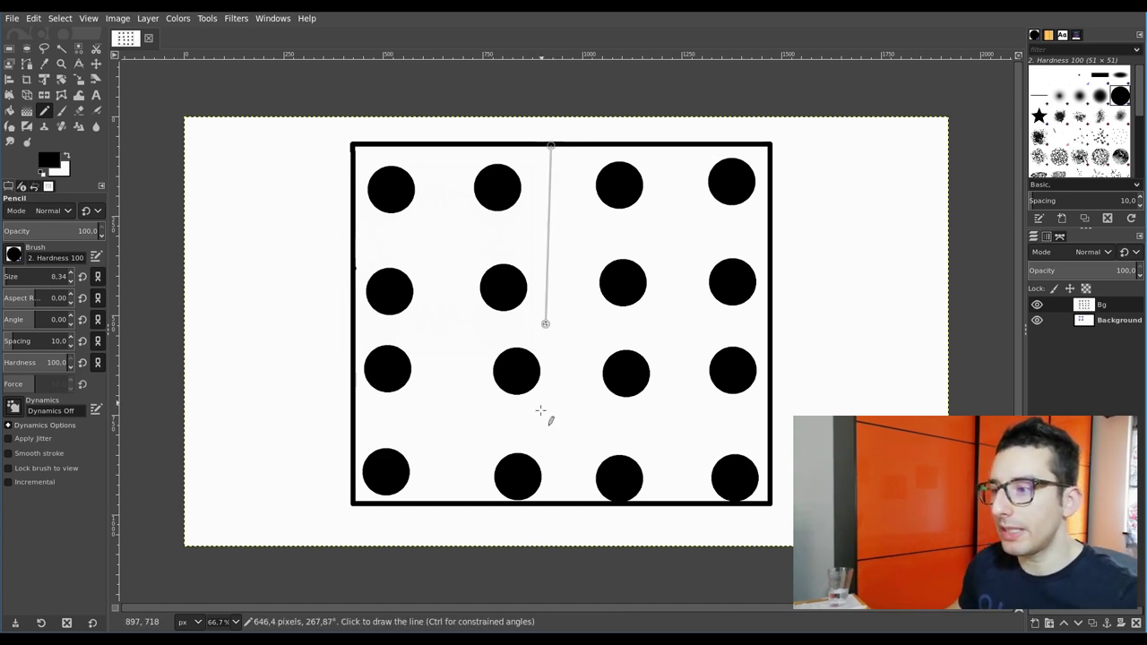
pyautogui.keyDown('shift'); pyautogui.click(566, 504); pyautogui.keyUp('shift')
pyautogui.click(354, 329)
pyautogui.keyDown('shift'); pyautogui.click(773, 329); pyautogui.keyUp('shift')
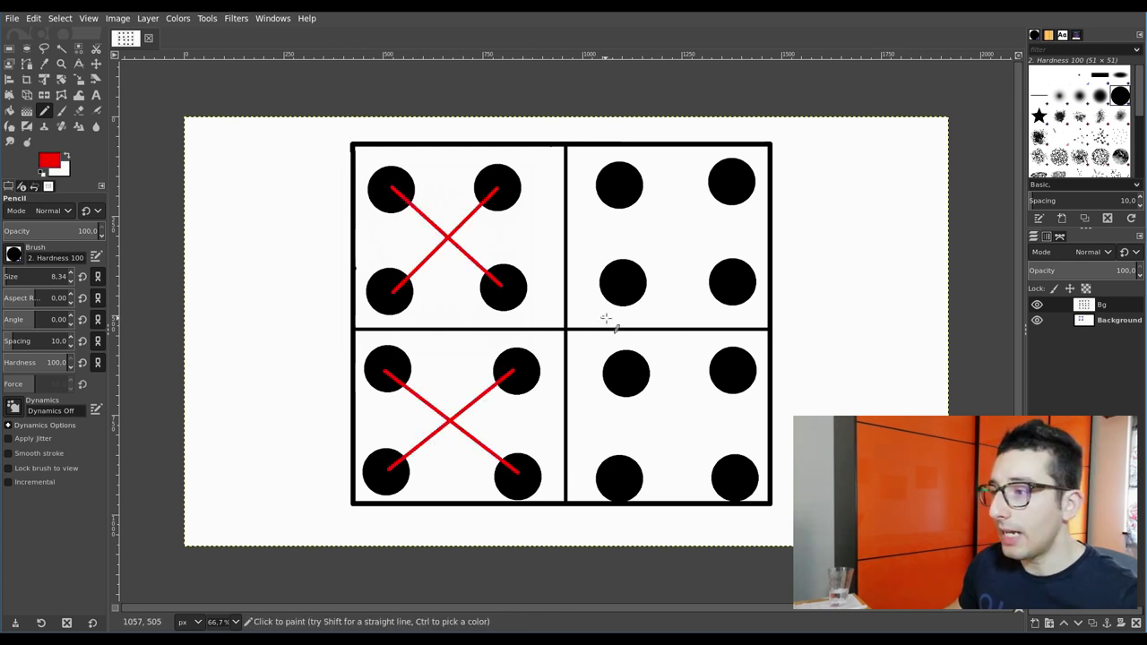
# - Link the diagonally opposite circles in the upper-right and lower-right quadrants with crossing straight red lines
pyautogui.click(629, 275)
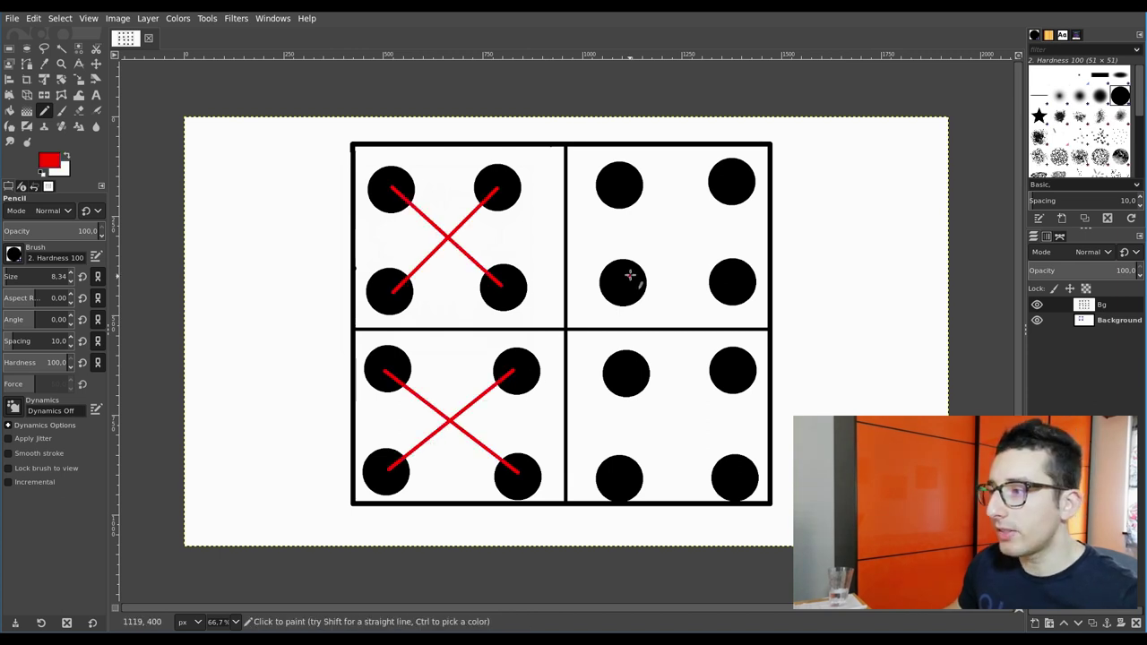
pyautogui.keyDown('shift'); pyautogui.click(730, 182); pyautogui.keyUp('shift')
pyautogui.click(620, 187)
pyautogui.keyDown('shift'); pyautogui.click(730, 279); pyautogui.keyUp('shift')
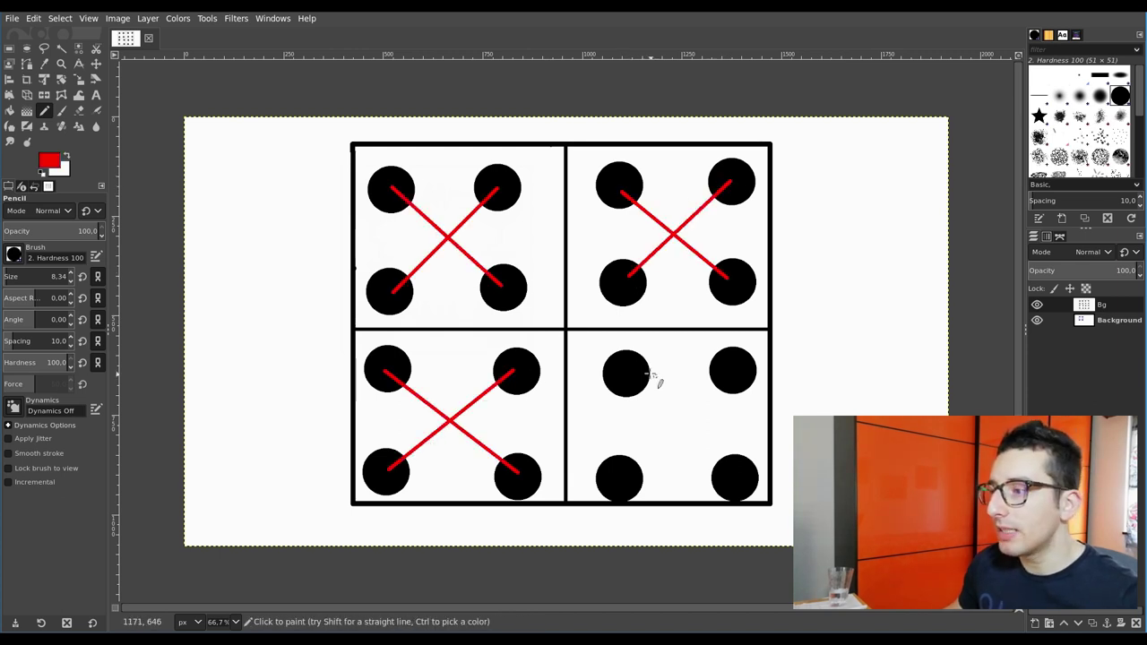
pyautogui.click(625, 370)
pyautogui.keyDown('shift'); pyautogui.click(735, 475); pyautogui.keyUp('shift')
pyautogui.click(733, 369)
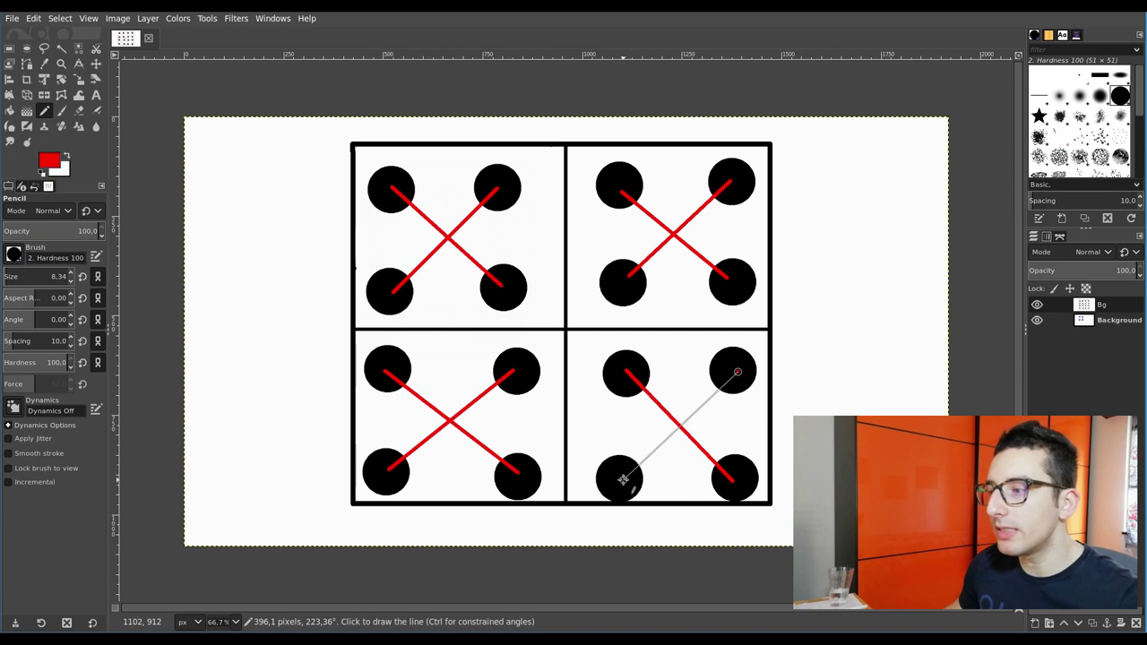
pyautogui.keyDown('shift'); pyautogui.click(620, 477); pyautogui.keyUp('shift')
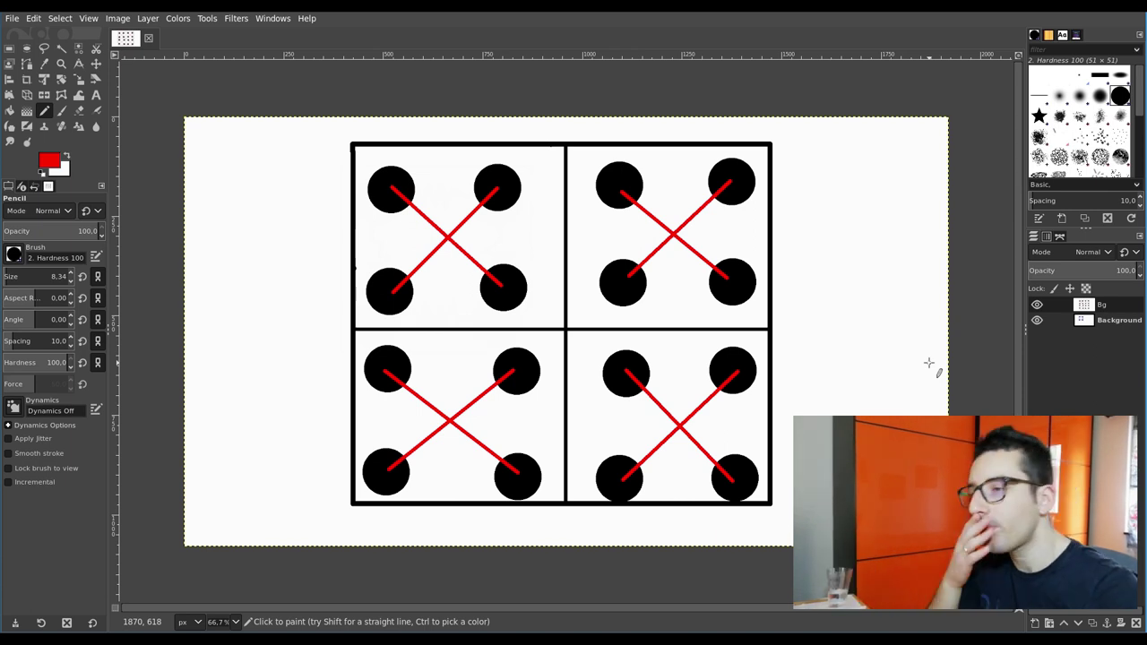
# - Change the foreground colour from red to a saturated blue
pyautogui.click(49, 162)
pyautogui.moveTo(62, 88); pyautogui.dragTo(92, 71)
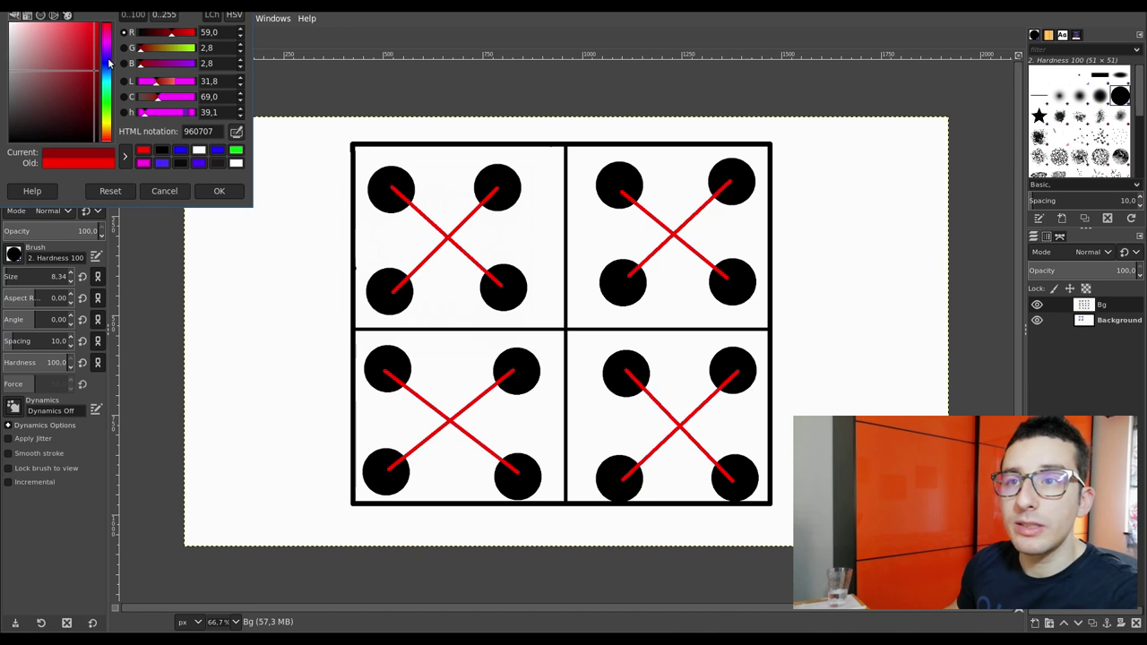
pyautogui.click(109, 65)
pyautogui.click(95, 22)
pyautogui.click(201, 190)
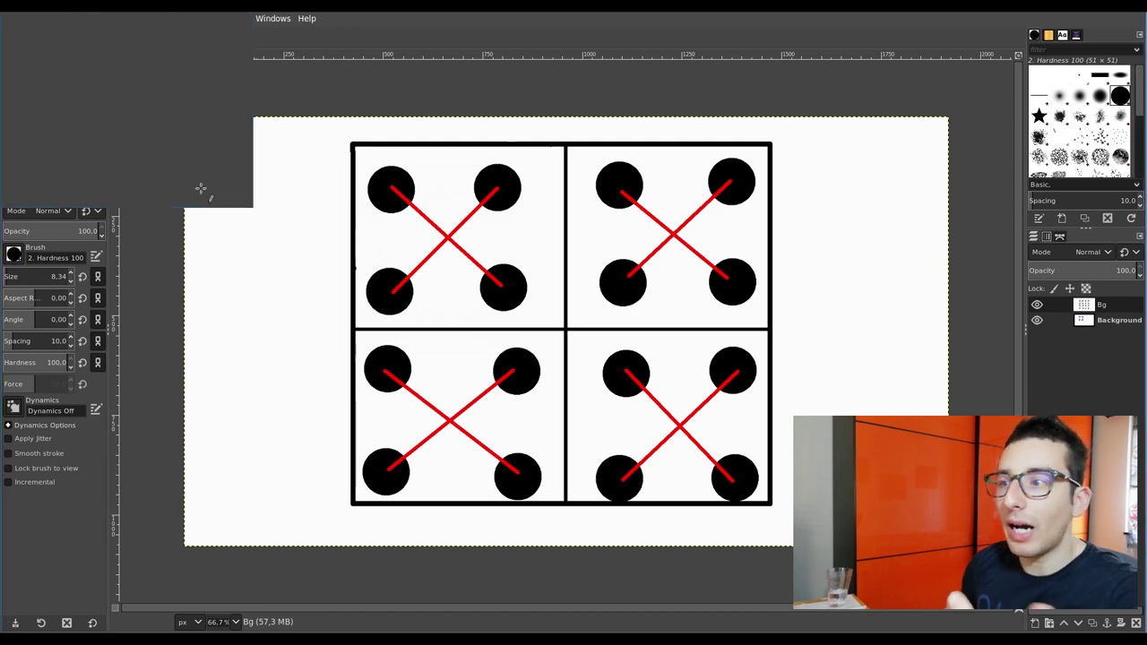
# - Link the facing circles of the two left quadrants with straight and crossing blue lines, and add a blue diagonal into the upper-right quadrant
pyautogui.keyDown('shift'); pyautogui.click(384, 366); pyautogui.keyUp('shift')
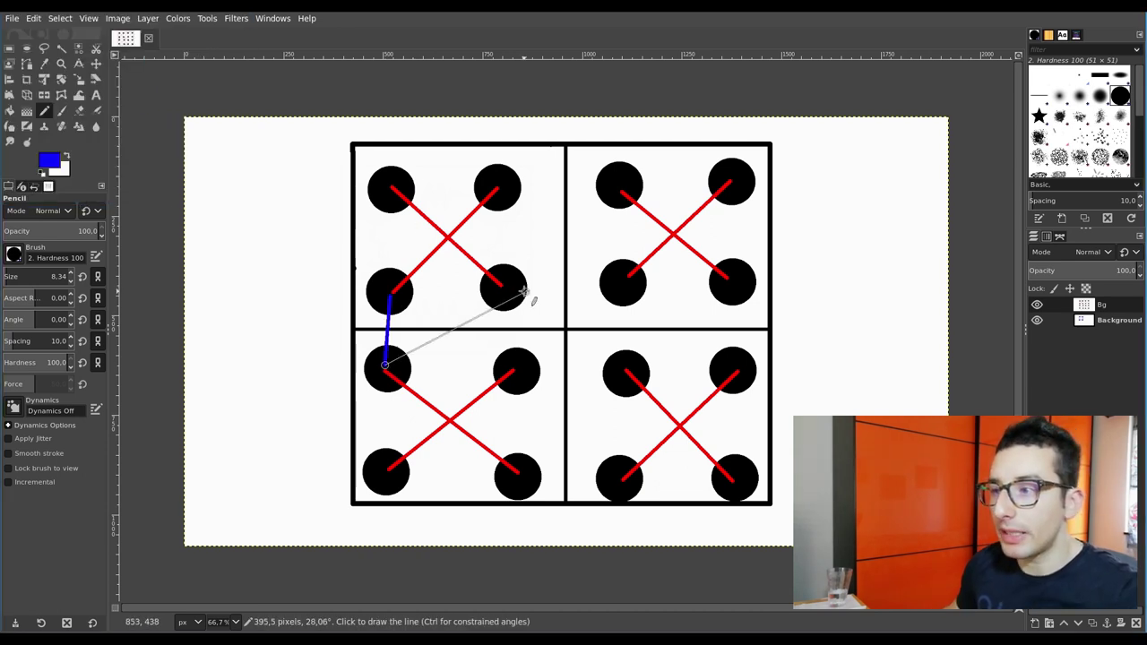
pyautogui.keyDown('shift'); pyautogui.click(511, 291); pyautogui.keyUp('shift')
pyautogui.keyDown('shift'); pyautogui.click(511, 366); pyautogui.keyUp('shift')
pyautogui.keyDown('shift'); pyautogui.click(390, 298); pyautogui.keyUp('shift')
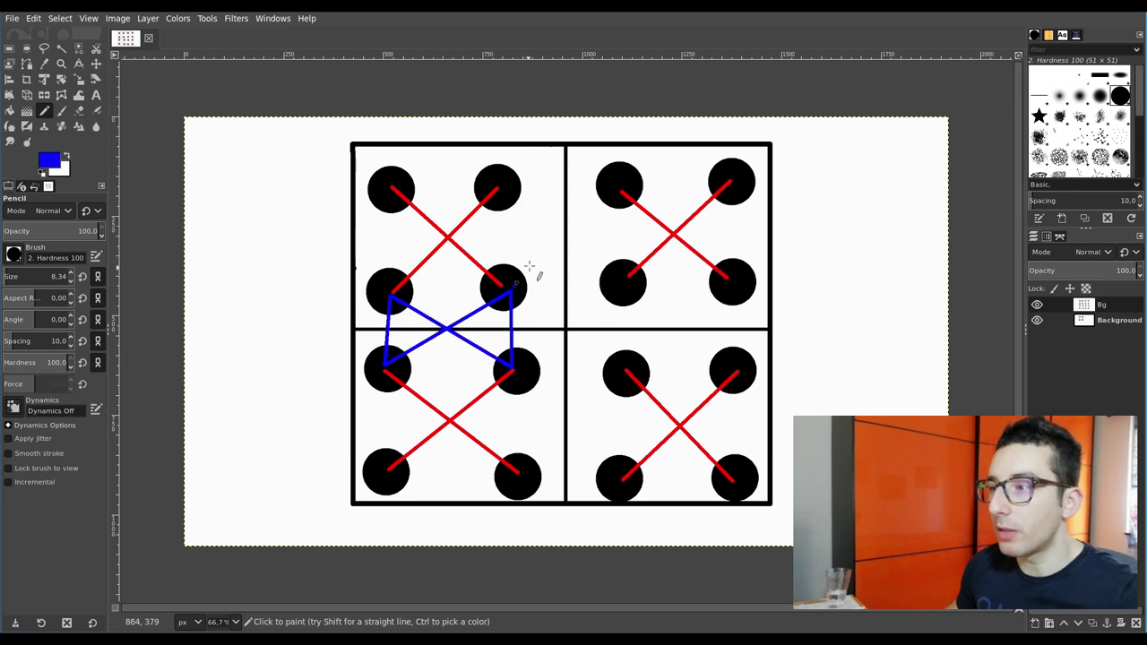
pyautogui.click(507, 285)
pyautogui.keyDown('shift'); pyautogui.click(618, 184); pyautogui.keyUp('shift')
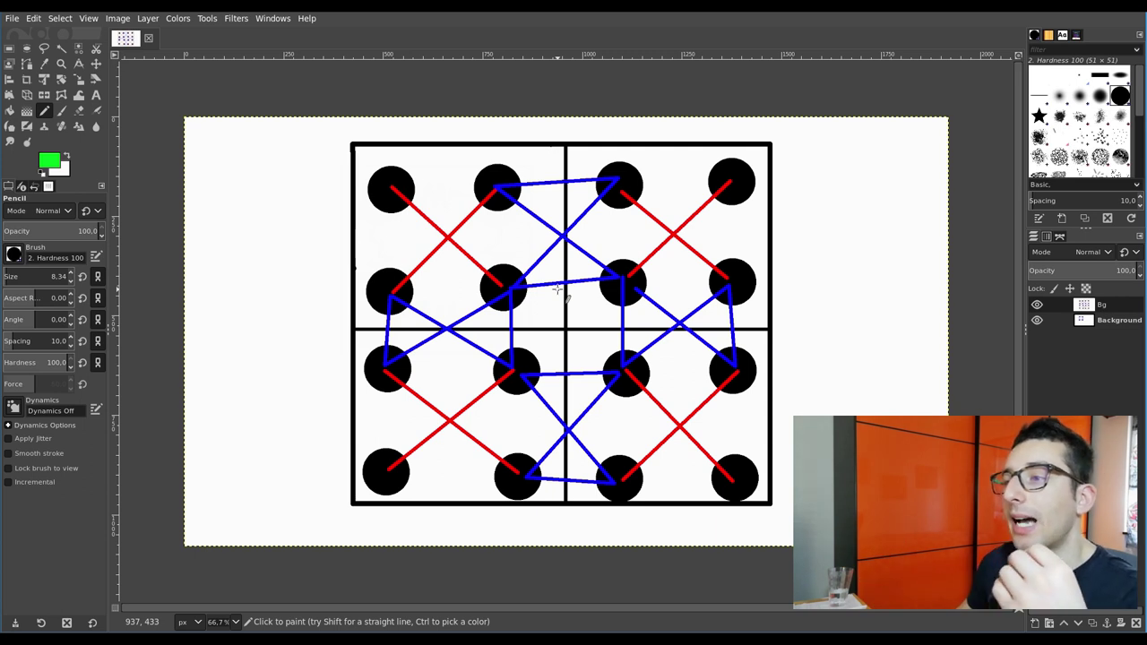
# - Draw two crossing green diagonals that link the opposite corner circles across the whole grid
pyautogui.click(398, 182)
pyautogui.keyDown('shift'); pyautogui.click(736, 472); pyautogui.keyUp('shift')
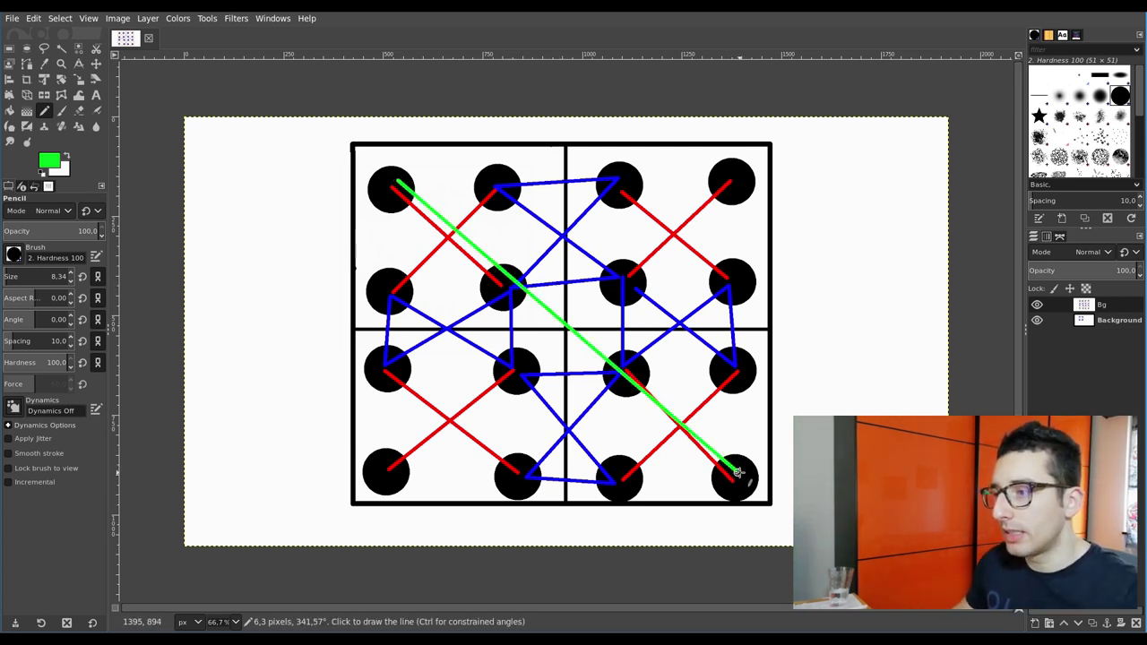
pyautogui.keyDown('shift'); pyautogui.click(385, 462); pyautogui.keyUp('shift')
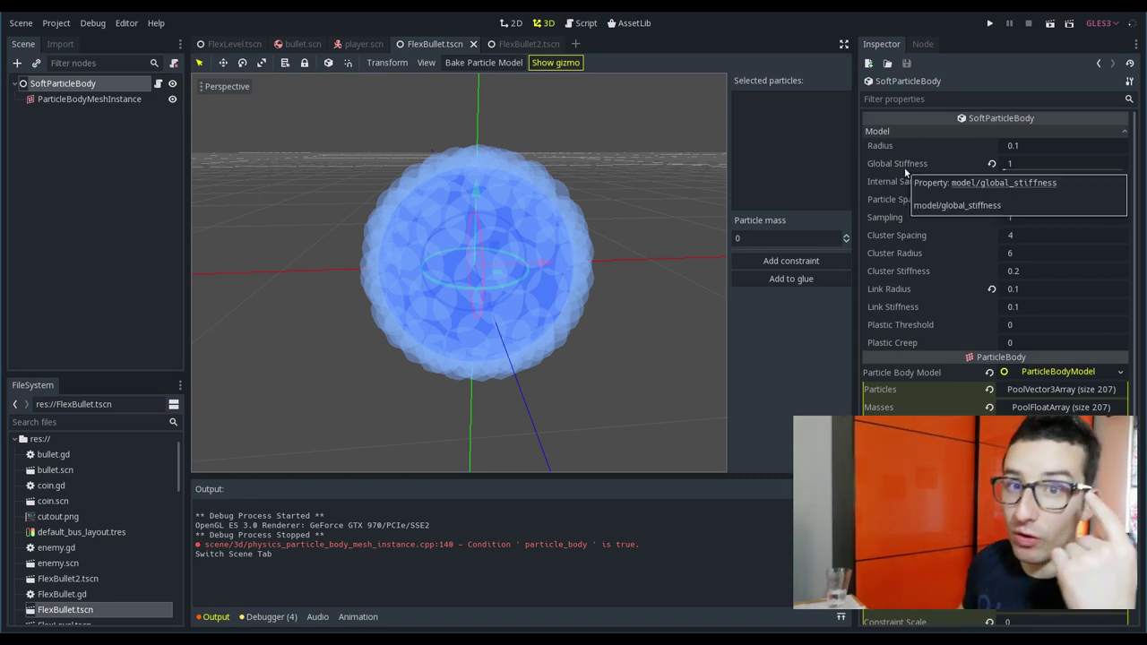
# - Show the FlexBullet2.tscn scene in Godot to view its SoftParticleBody model settings, and return to GIMP
pyautogui.click(548, 44)
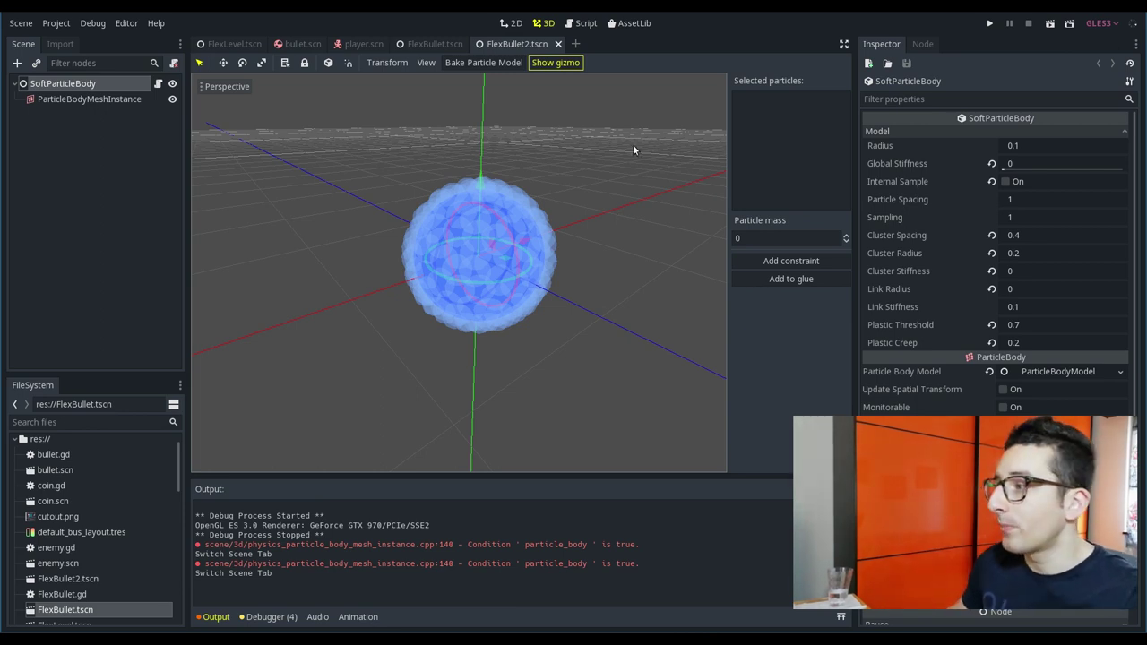
pyautogui.hotkey('alt', 'Tab')
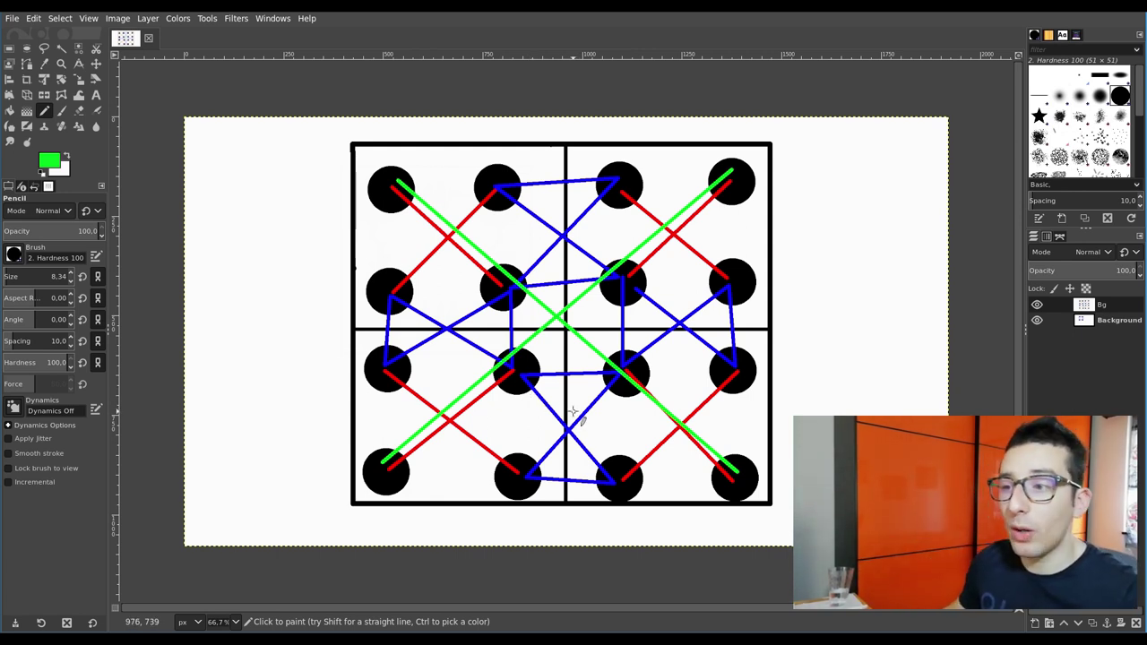
# - Undo the green diagonals drawn across the circle grid
pyautogui.hotkey('ctrl', 'z')
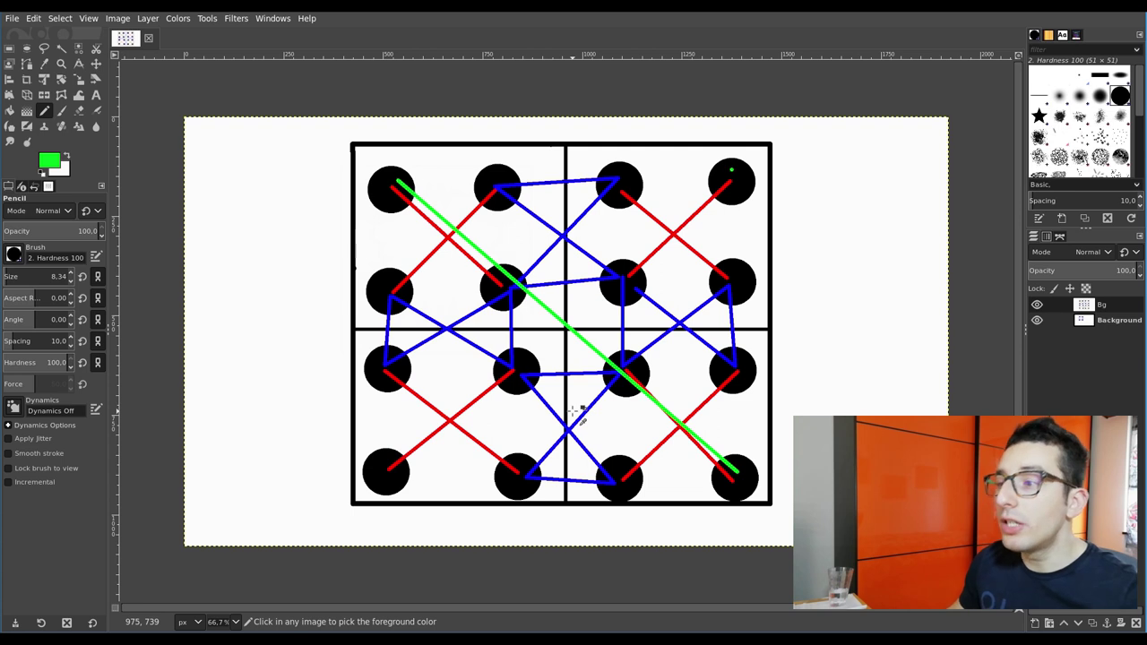
pyautogui.hotkey('ctrl', 'z')
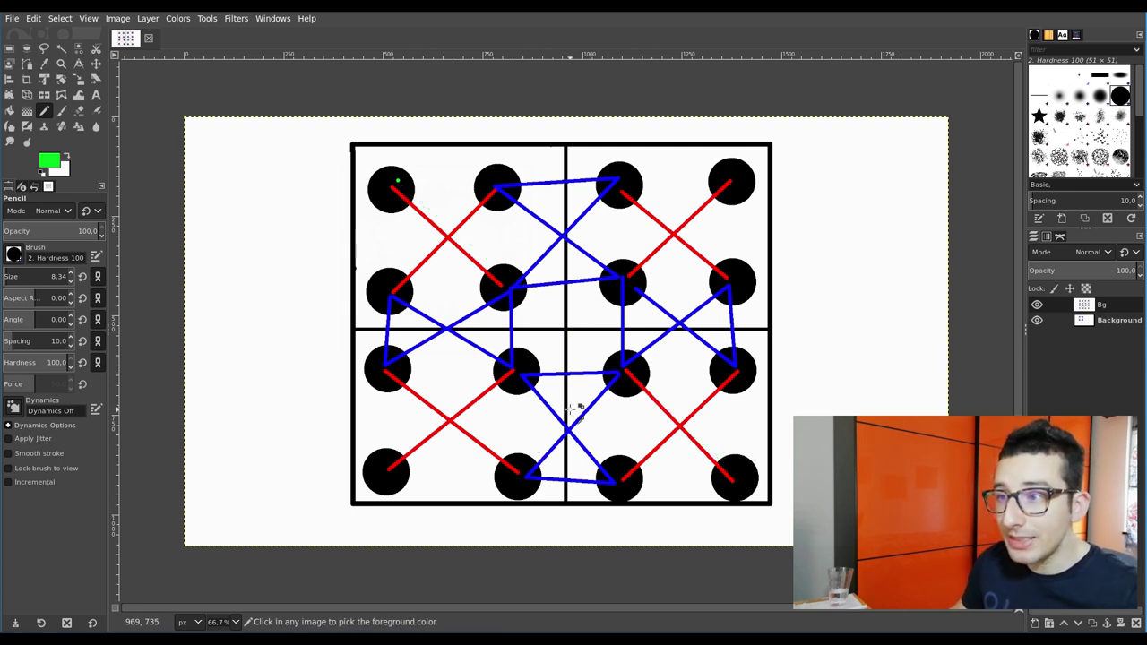
pyautogui.hotkey('ctrl', 'z')
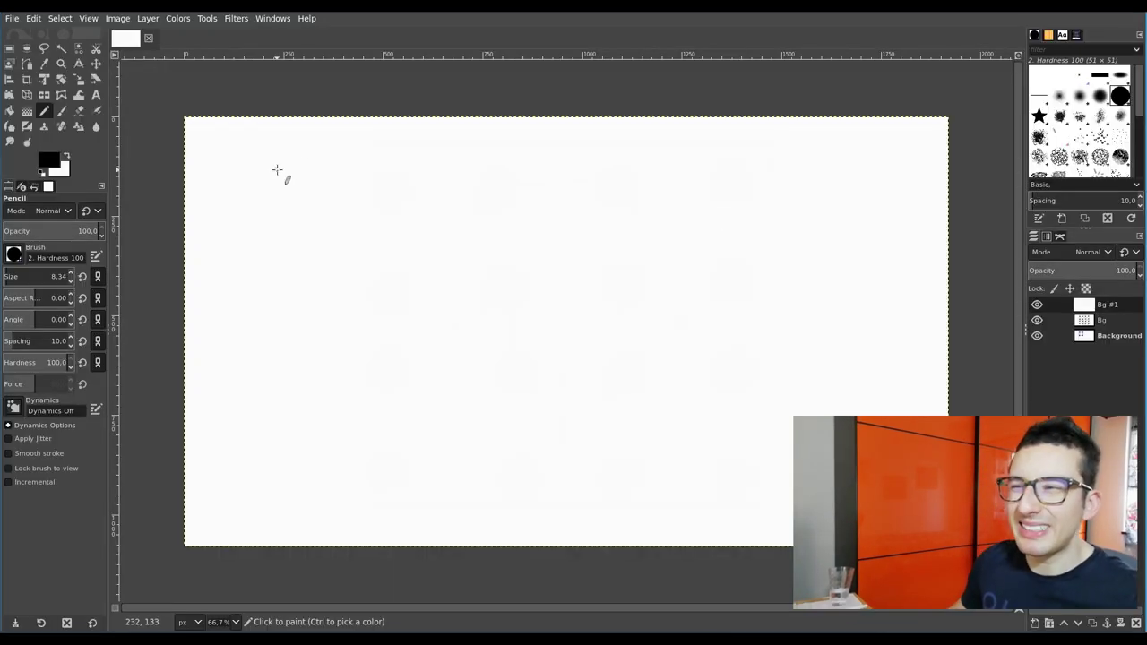
# - Outline a black rectangle about 1000 by 895 px on the Bg #1 layer, and set the Pencil size to 170.19
pyautogui.click(367, 159)
pyautogui.keyDown('shift'); pyautogui.click(366, 504); pyautogui.keyUp('shift')
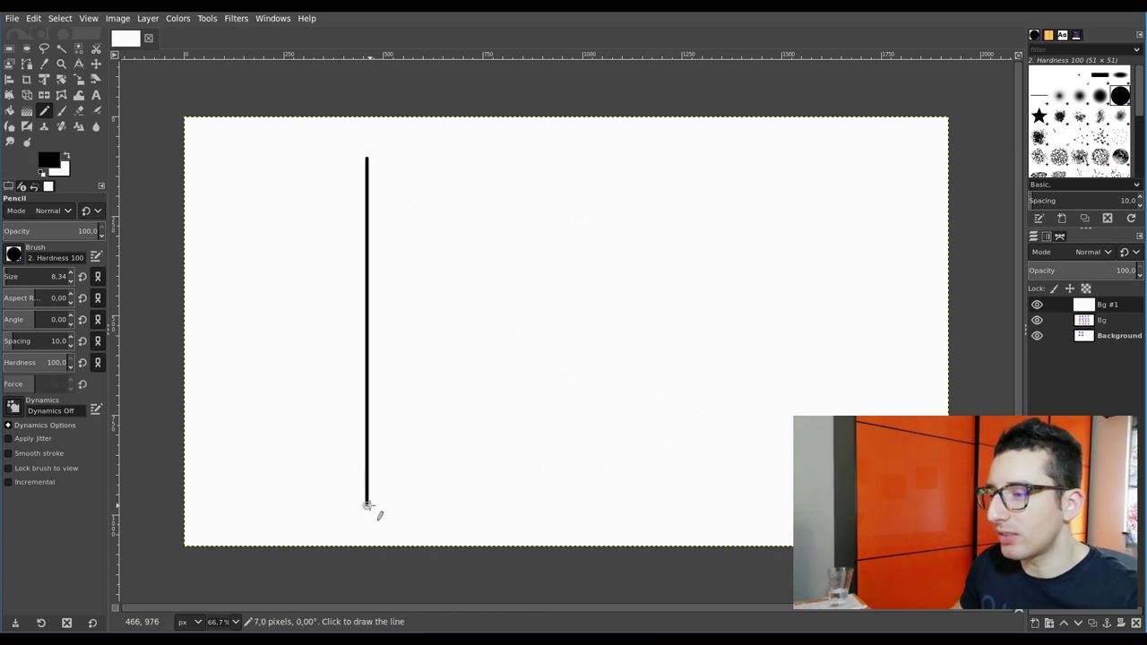
pyautogui.keyDown('shift'); pyautogui.click(762, 504); pyautogui.keyUp('shift')
pyautogui.keyDown('shift'); pyautogui.click(763, 149); pyautogui.keyUp('shift')
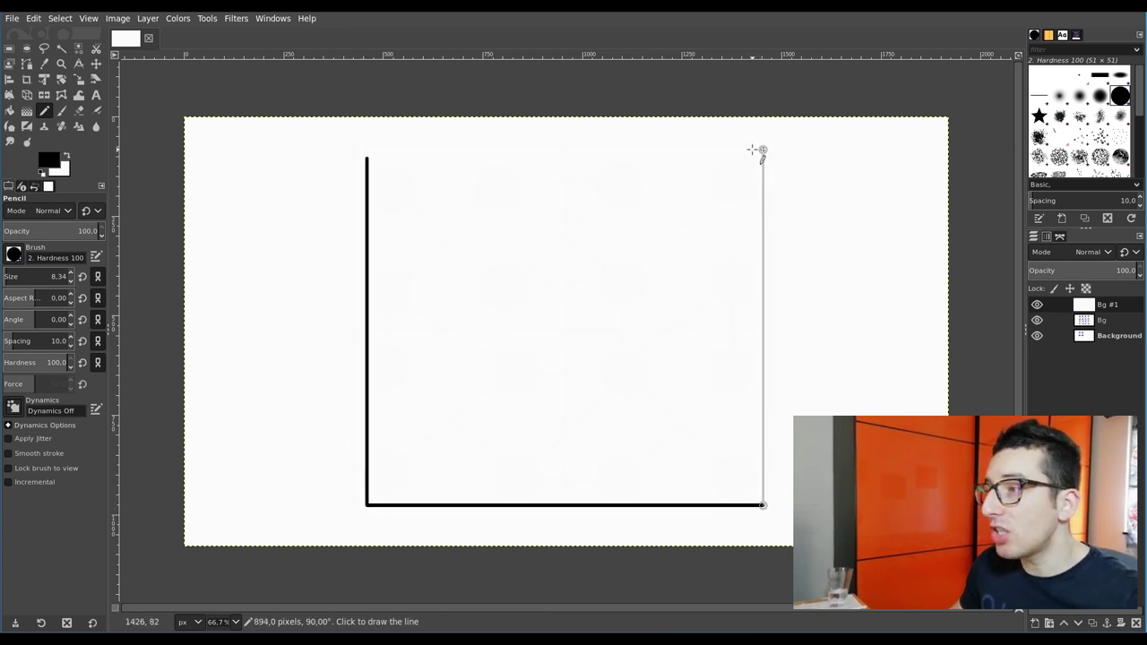
pyautogui.keyDown('shift'); pyautogui.click(368, 149); pyautogui.keyUp('shift')
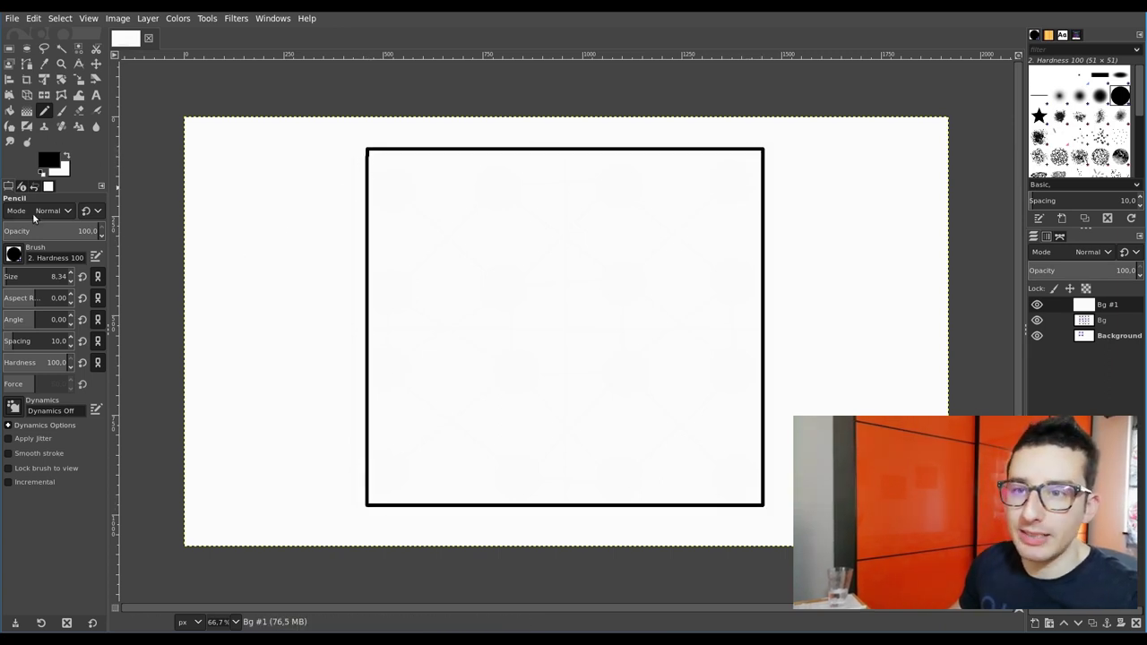
pyautogui.click(29, 277)
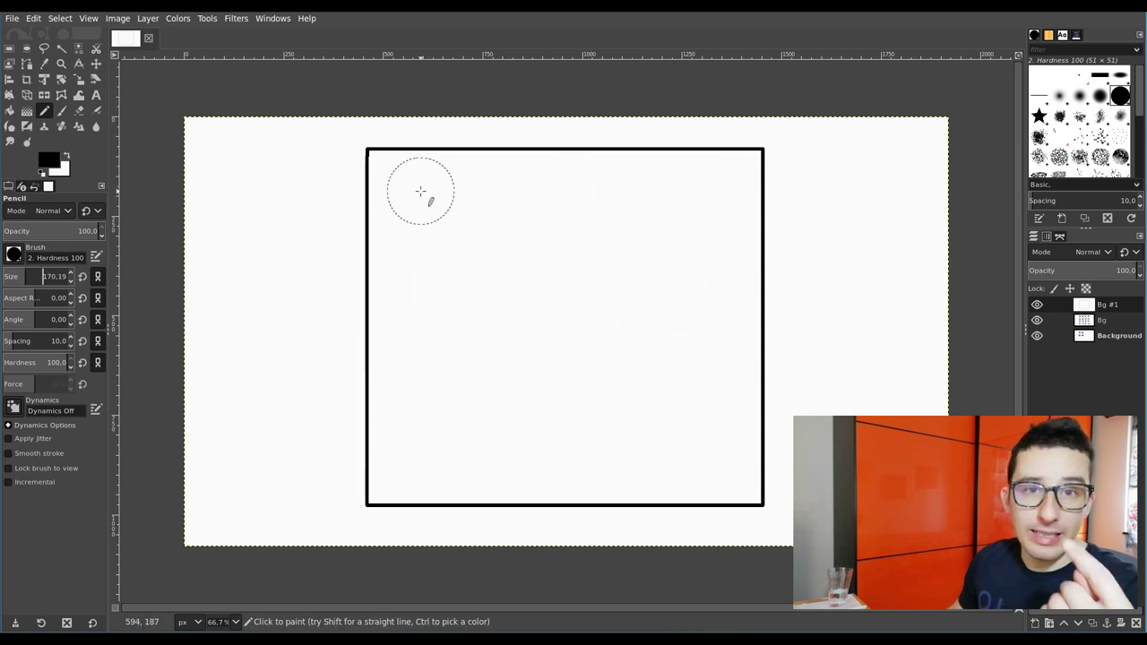
# - Fill the new rectangle with sixteen black circles in four rows of four, starting around the inside border
pyautogui.click(420, 192)
pyautogui.click(523, 193)
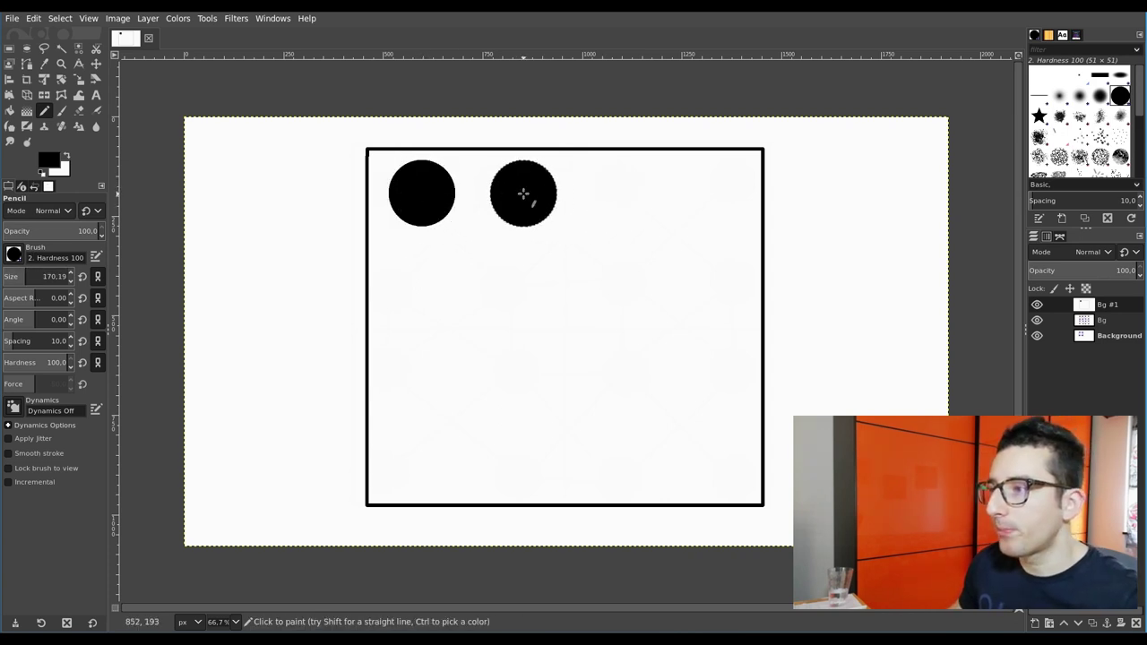
pyautogui.click(609, 192)
pyautogui.click(714, 192)
pyautogui.click(721, 285)
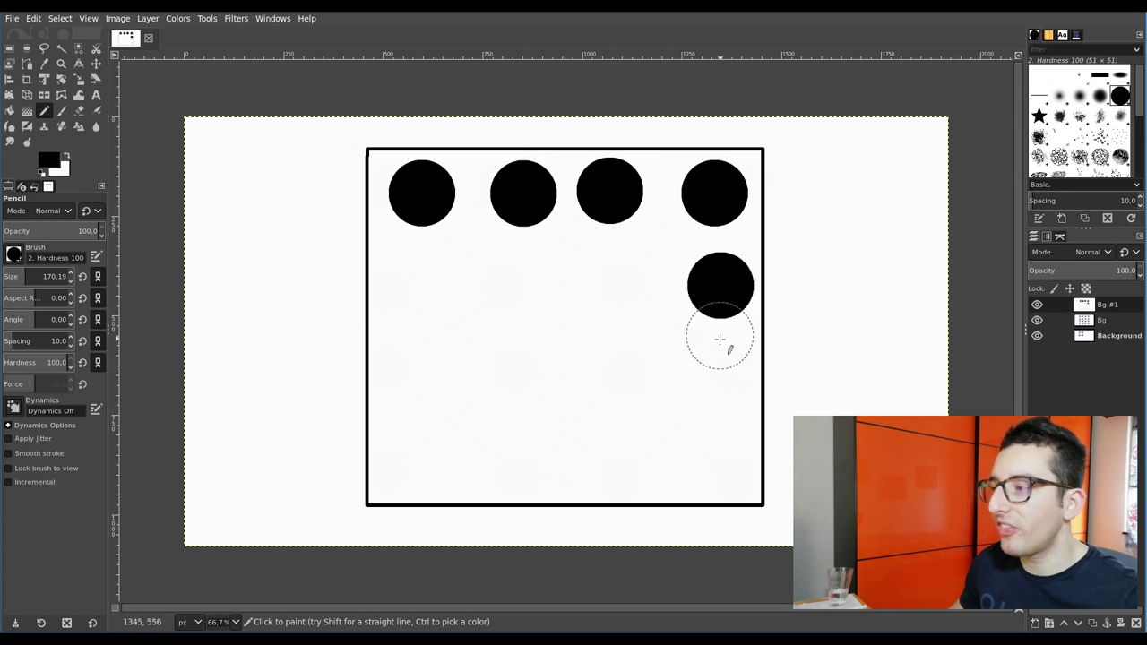
pyautogui.click(723, 376)
pyautogui.click(720, 464)
pyautogui.click(633, 457)
pyautogui.click(539, 463)
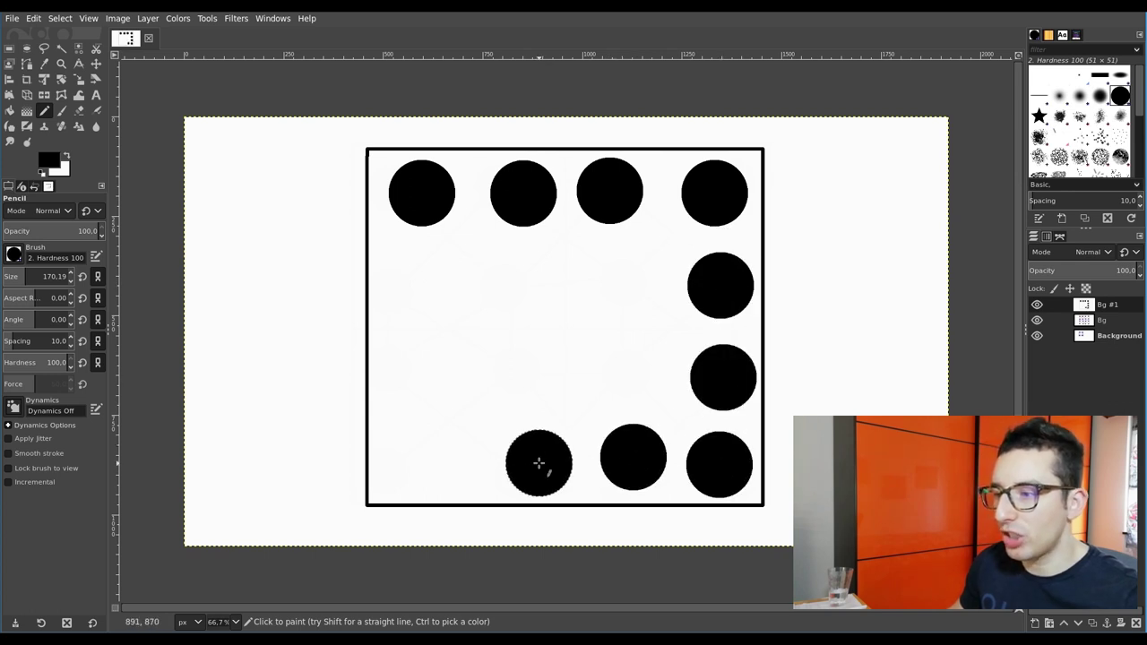
pyautogui.click(433, 463)
pyautogui.click(417, 376)
pyautogui.click(417, 269)
pyautogui.click(544, 267)
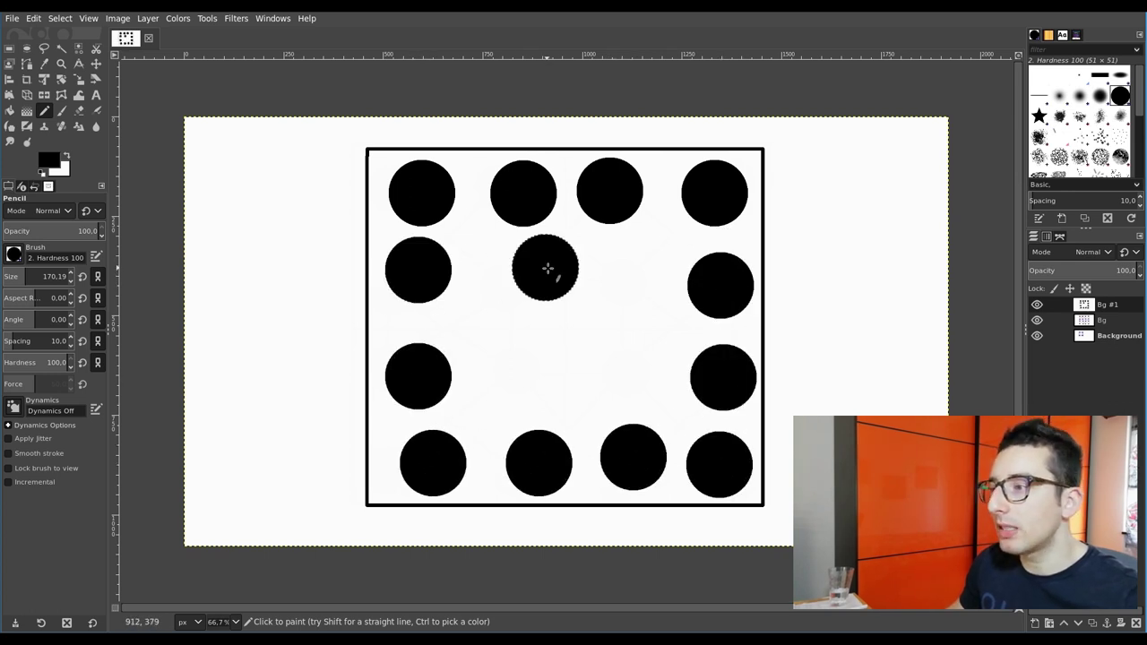
pyautogui.click(622, 271)
pyautogui.click(617, 373)
pyautogui.click(539, 379)
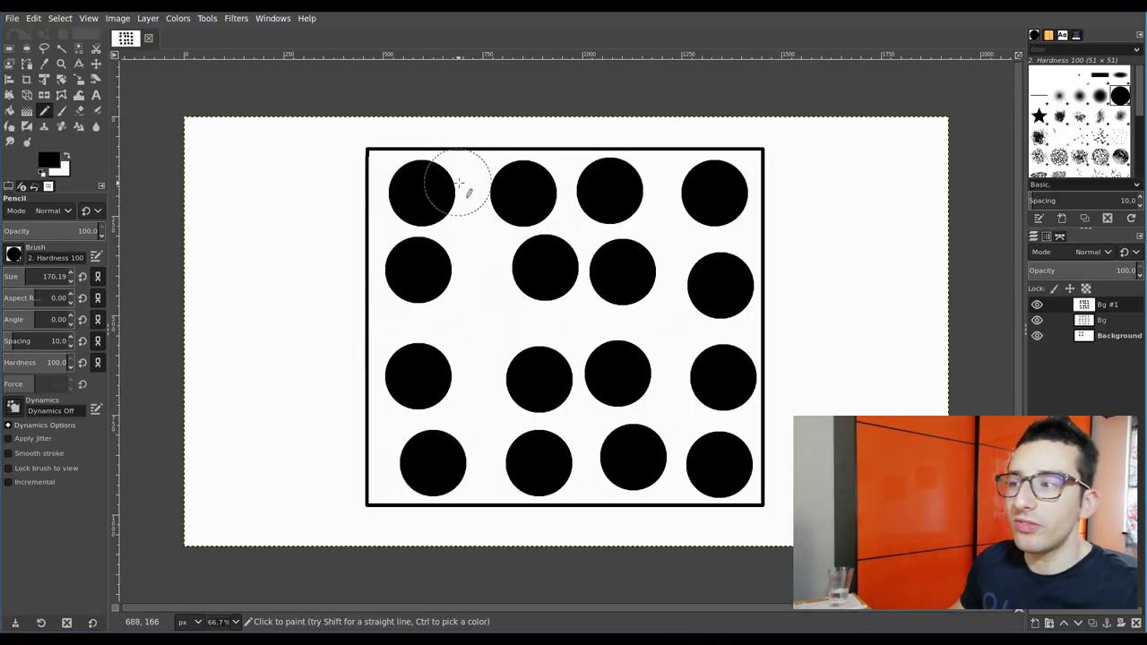
# - Undo all sixteen circles inside the rectangle on the Bg #1 layer, keeping its outline
pyautogui.hotkey('ctrl', 'z')
pyautogui.hotkey('ctrl', 'z')
pyautogui.hotkey('ctrl', 'z')
pyautogui.hotkey('ctrl', 'z')
pyautogui.hotkey('ctrl', 'z')
pyautogui.hotkey('ctrl', 'z')
pyautogui.hotkey('ctrl', 'z')
pyautogui.hotkey('ctrl', 'z')
pyautogui.hotkey('ctrl', 'z')
pyautogui.hotkey('ctrl', 'z')
pyautogui.hotkey('ctrl', 'z')
pyautogui.hotkey('ctrl', 'z')
pyautogui.hotkey('ctrl', 'z')
pyautogui.hotkey('ctrl', 'z')
pyautogui.hotkey('ctrl', 'z')
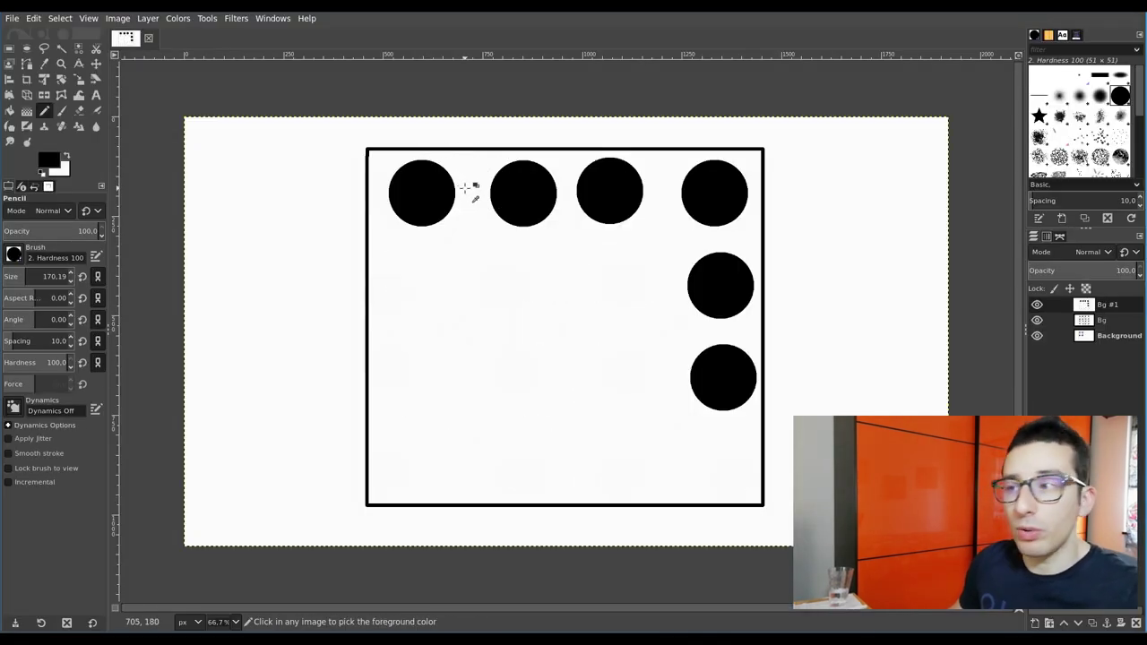
pyautogui.hotkey('ctrl', 'z')
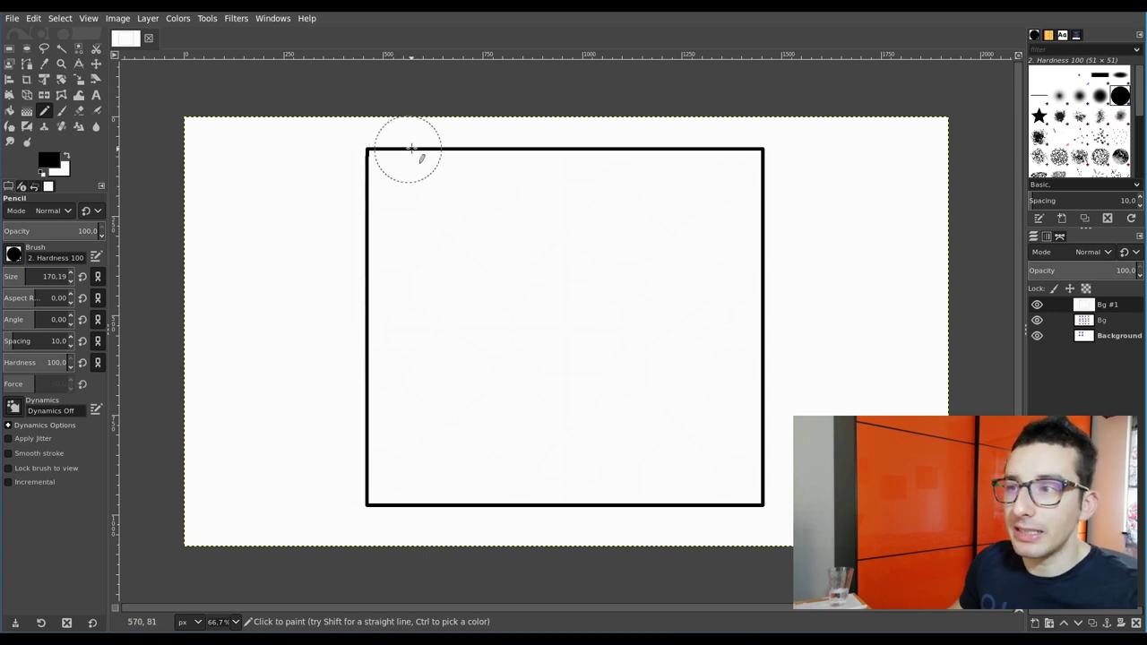
# - Paint fourteen black circles centred on the rectangle's outline, spaced along all four edges
pyautogui.click(411, 149)
pyautogui.click(510, 148)
pyautogui.click(630, 148)
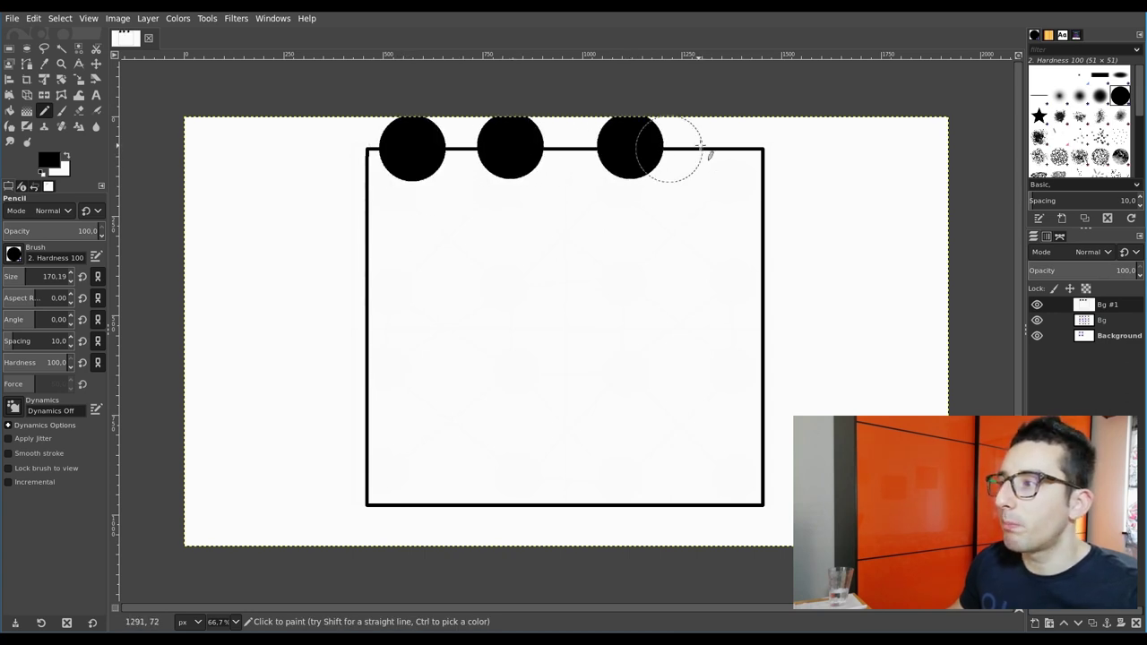
pyautogui.click(724, 146)
pyautogui.click(765, 222)
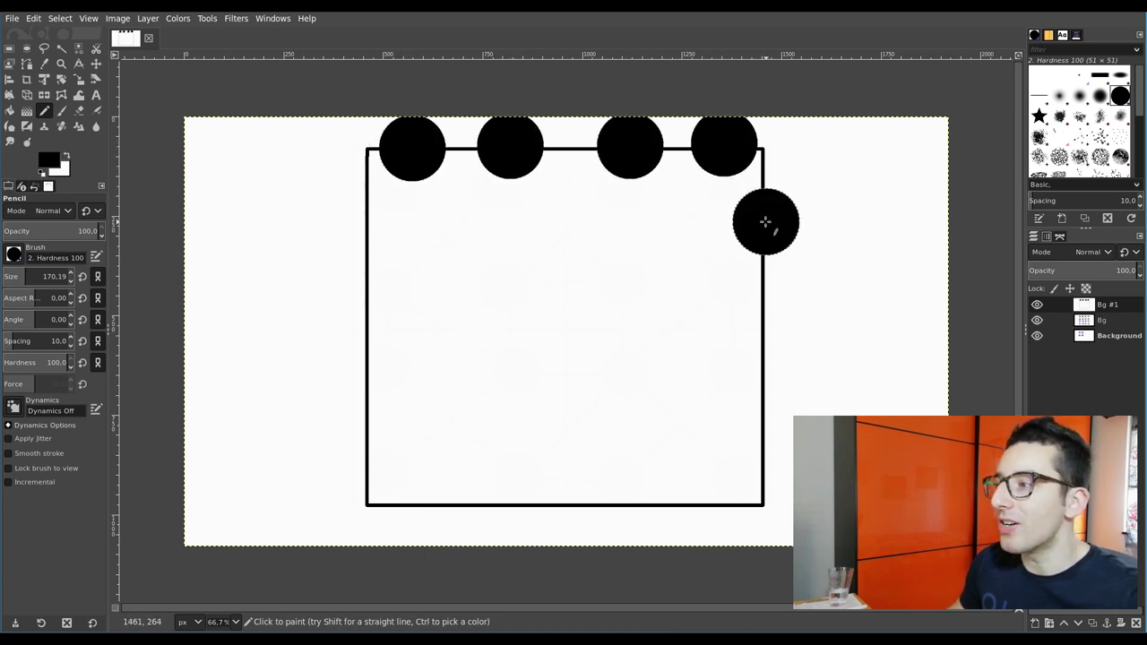
pyautogui.click(763, 353)
pyautogui.click(760, 446)
pyautogui.click(681, 501)
pyautogui.click(574, 503)
pyautogui.click(497, 503)
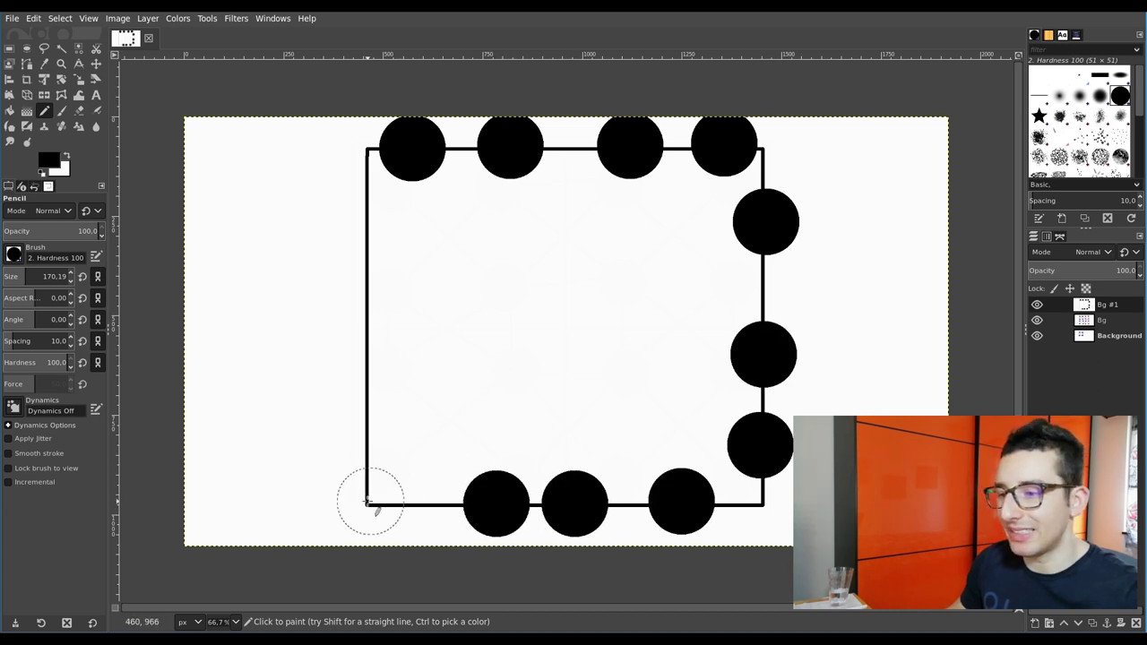
pyautogui.click(367, 502)
pyautogui.click(355, 388)
pyautogui.click(370, 284)
pyautogui.click(367, 191)
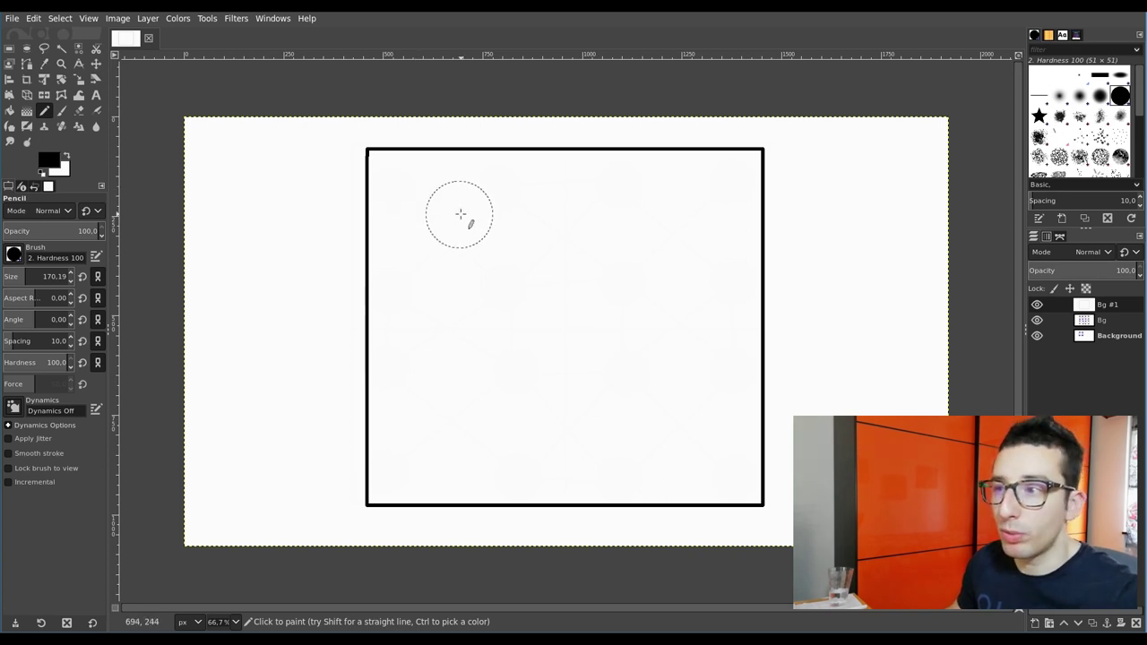
# - Paint a row of five closely packed black circles just inside the rectangle's upper edge
pyautogui.click(417, 193)
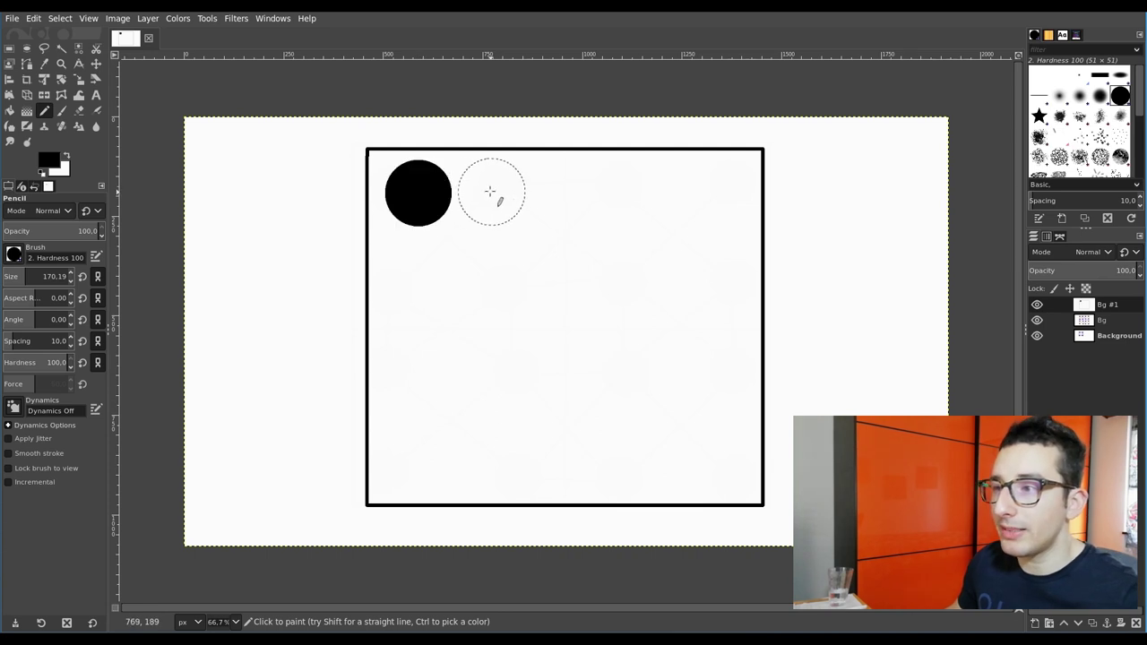
pyautogui.click(486, 193)
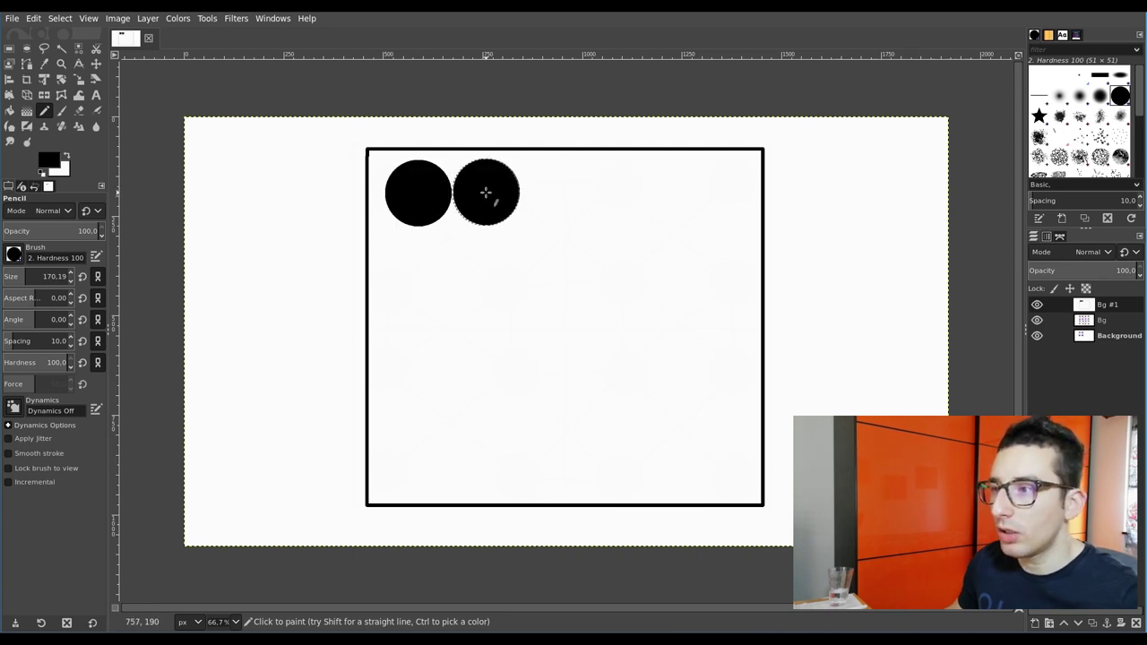
pyautogui.click(553, 194)
pyautogui.click(621, 197)
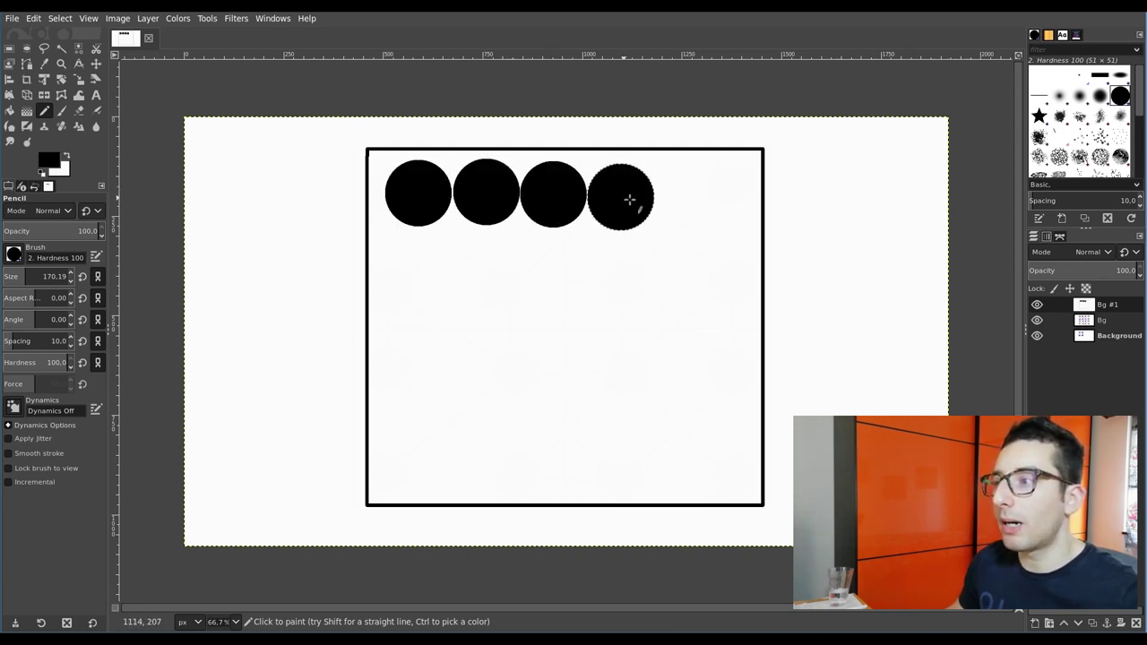
pyautogui.click(692, 194)
# - Undo the last four circles of the row, keeping only the first one
pyautogui.hotkey('ctrl', 'z')
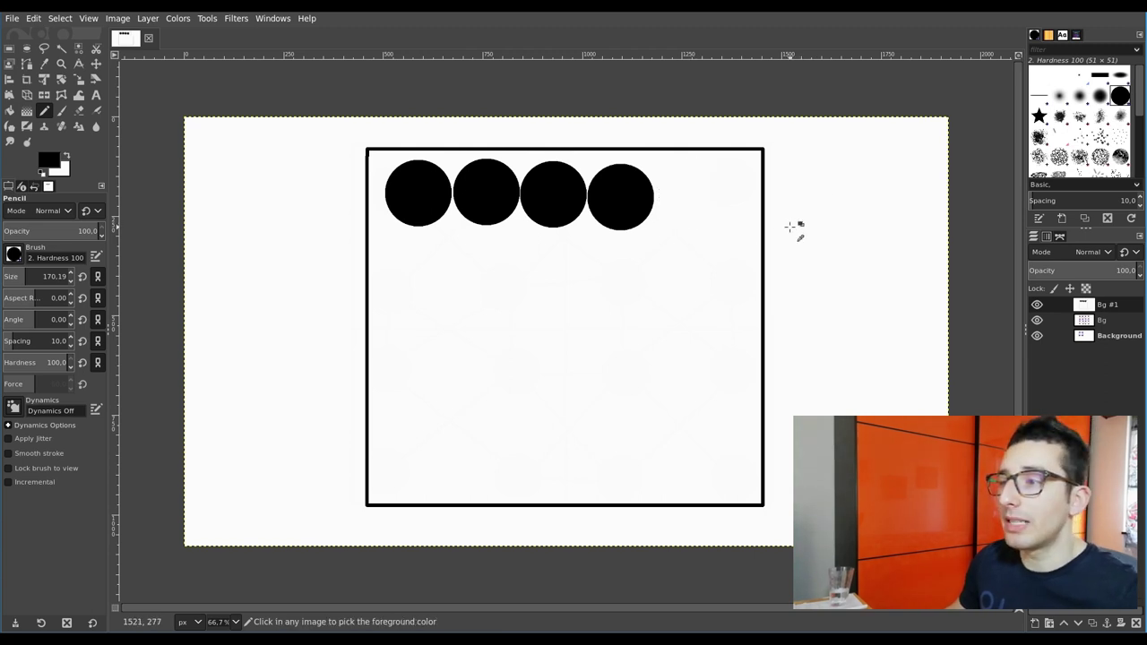
pyautogui.hotkey('ctrl', 'z')
pyautogui.hotkey('ctrl', 'z')
pyautogui.hotkey('ctrl', 'z')
# - Scatter seven more black circles inside the rectangle with wide gaps between them
pyautogui.click(577, 198)
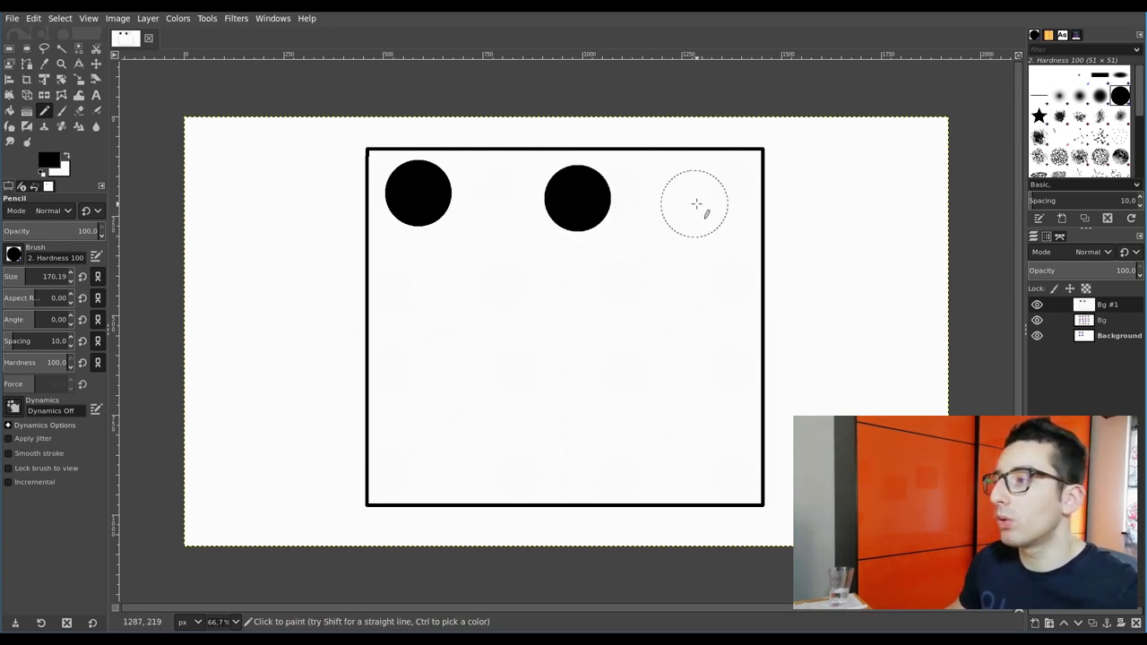
pyautogui.click(710, 202)
pyautogui.click(704, 350)
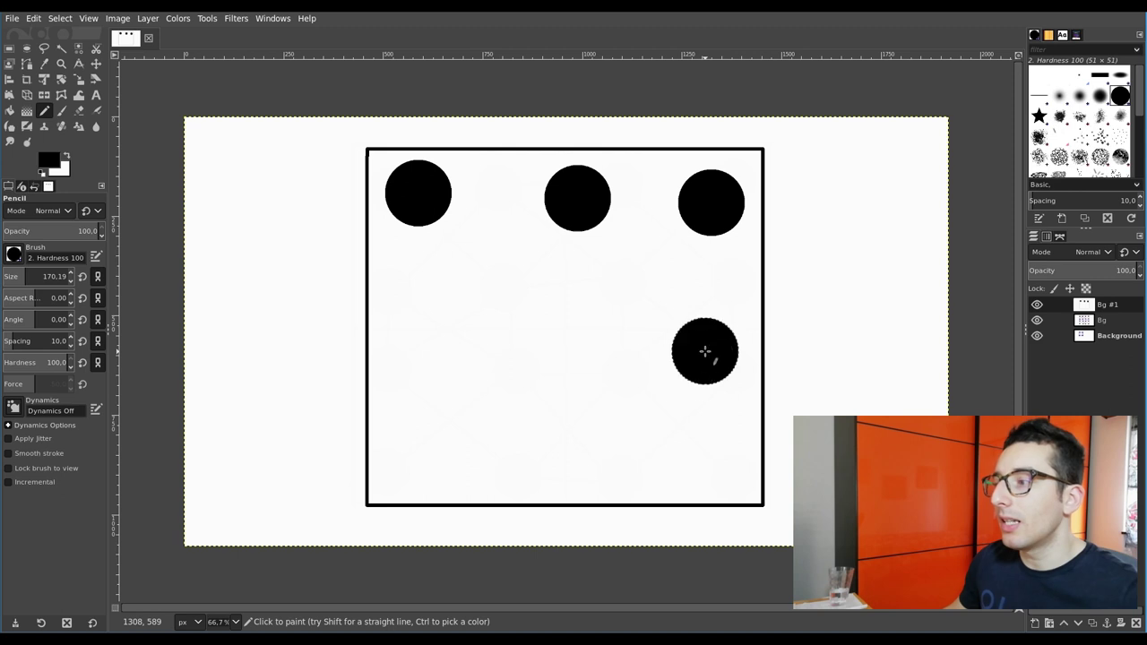
pyautogui.click(705, 458)
pyautogui.click(545, 448)
pyautogui.click(578, 318)
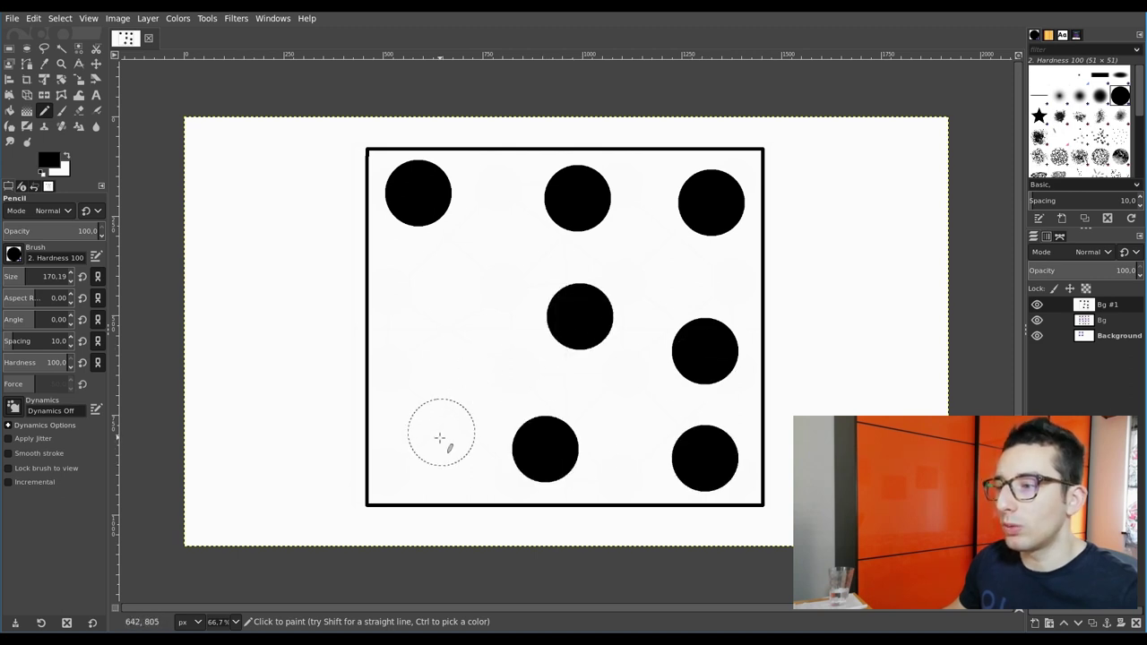
pyautogui.click(429, 465)
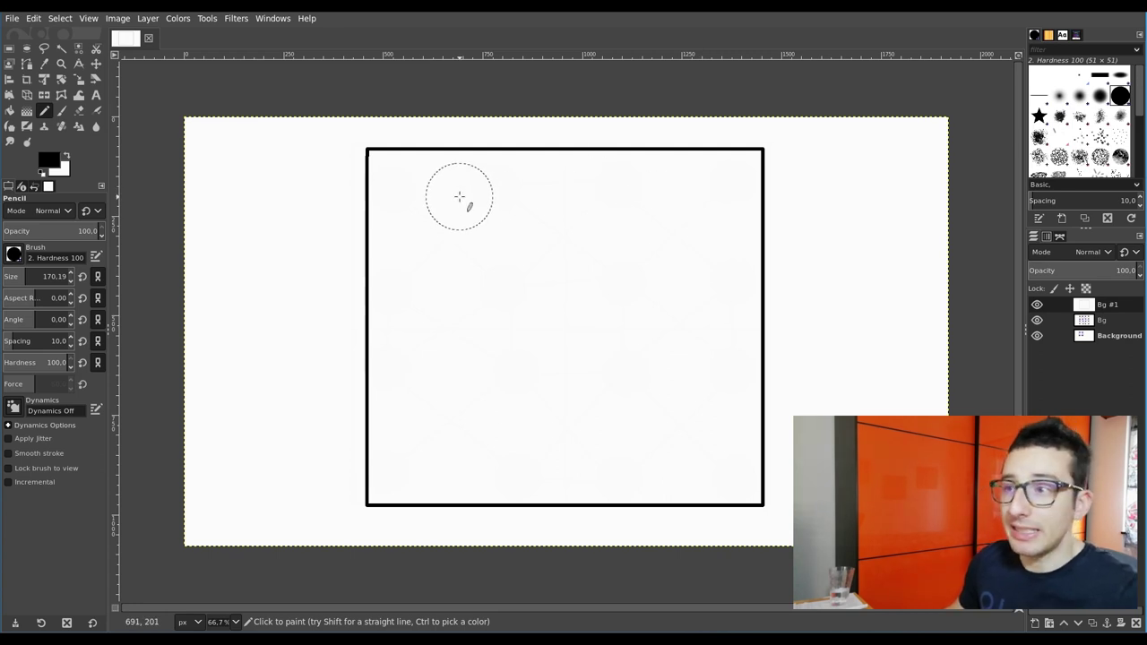
# - Paint three spaced black circles in a row inside the rectangle's upper edge, and bridge their two gaps with overlapping circles
pyautogui.click(430, 196)
pyautogui.click(524, 199)
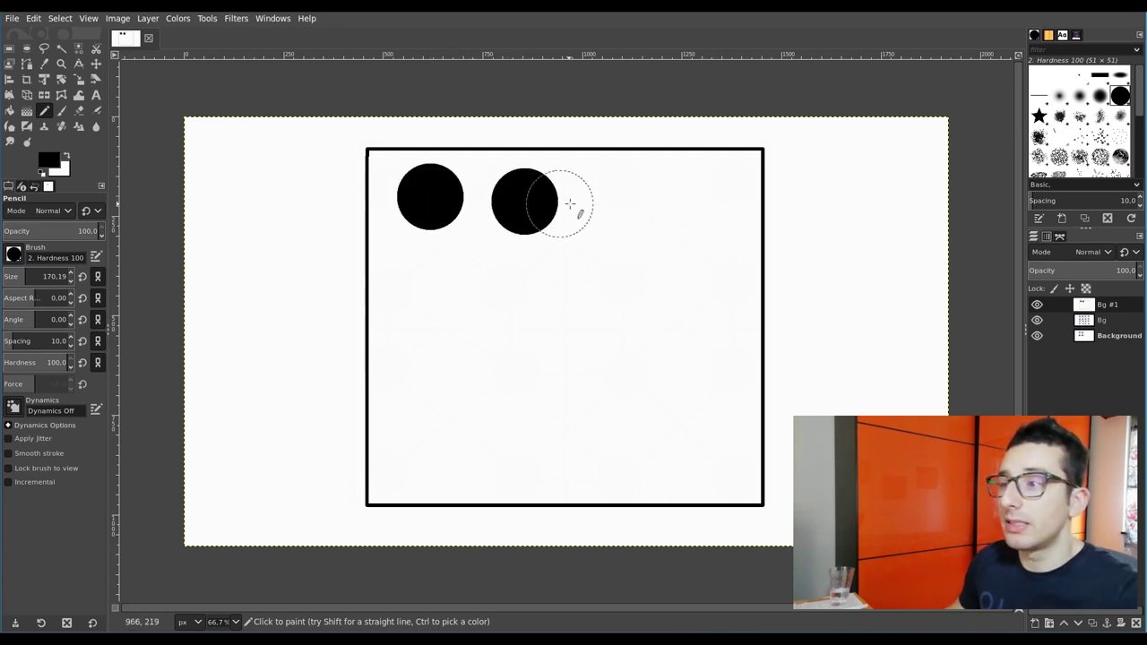
pyautogui.click(631, 202)
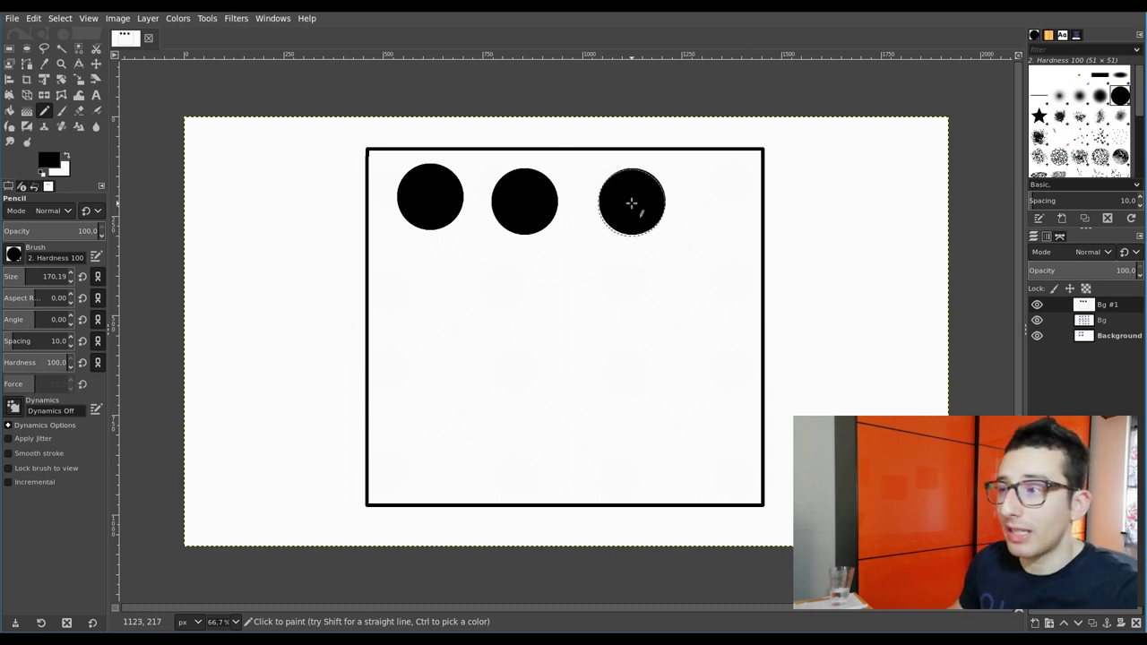
pyautogui.click(578, 201)
pyautogui.click(477, 201)
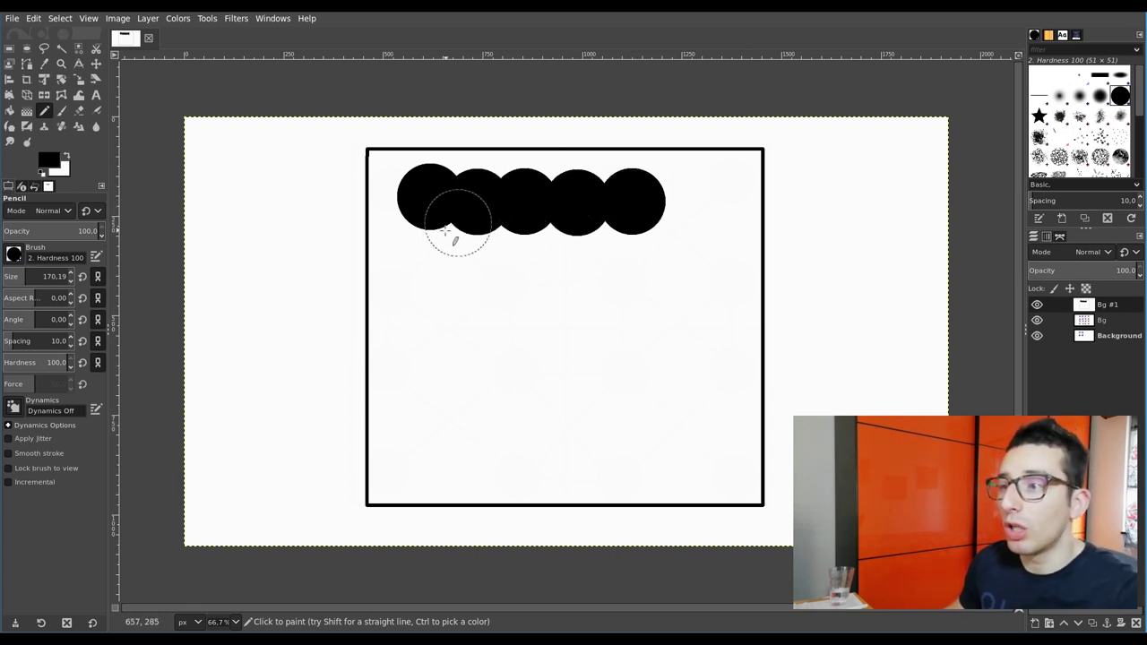